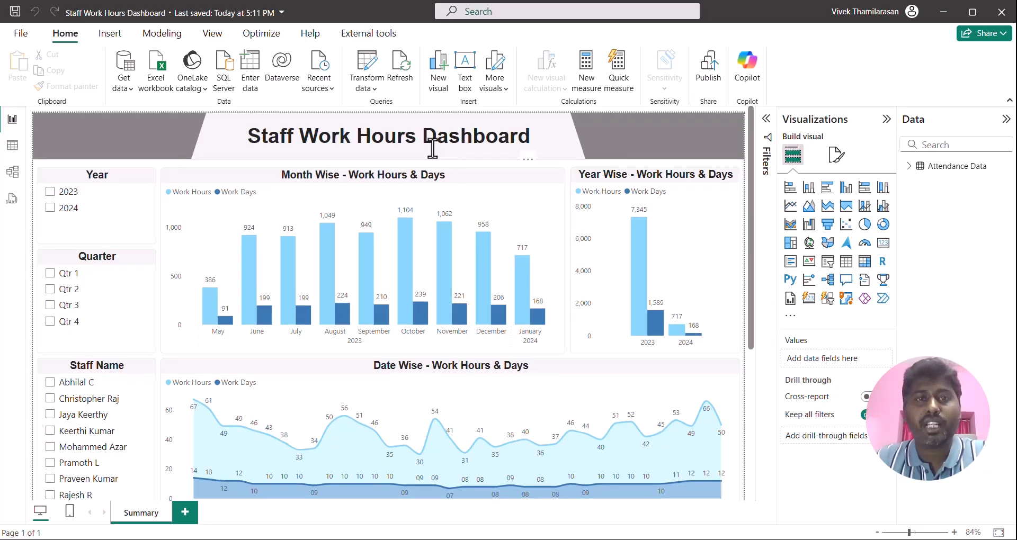
Look over the dashboard page, switch to Excel and examine the Staff Name and Email columns of the User Details workbook
scroll(164, 262, "down", 3)
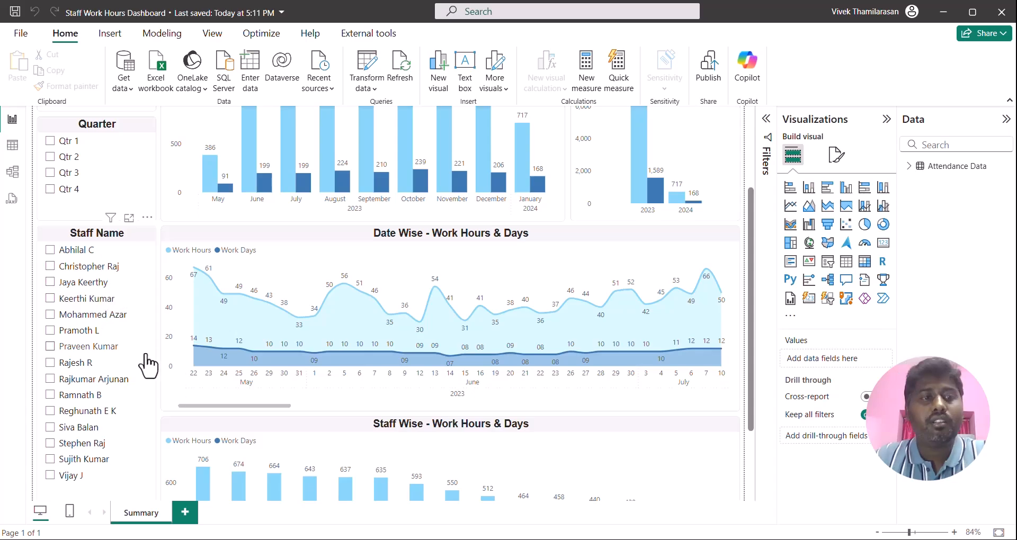
scroll(143, 359, "up", 3)
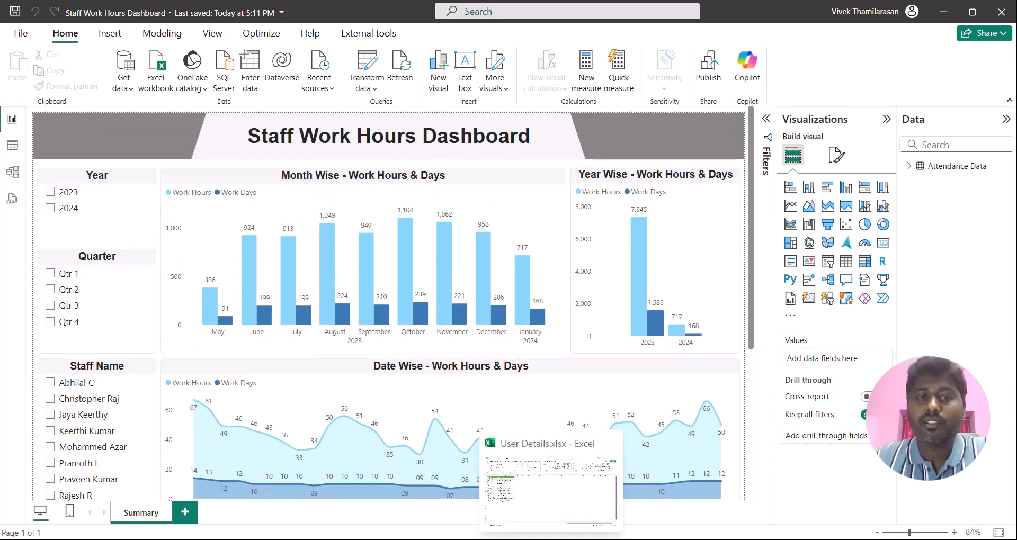
left_click(501, 490)
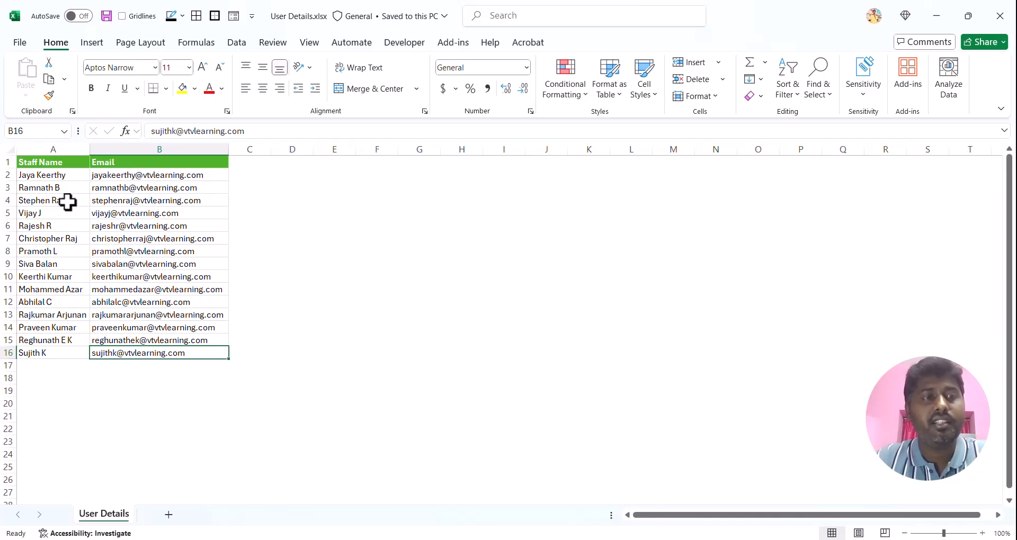
left_click(309, 18)
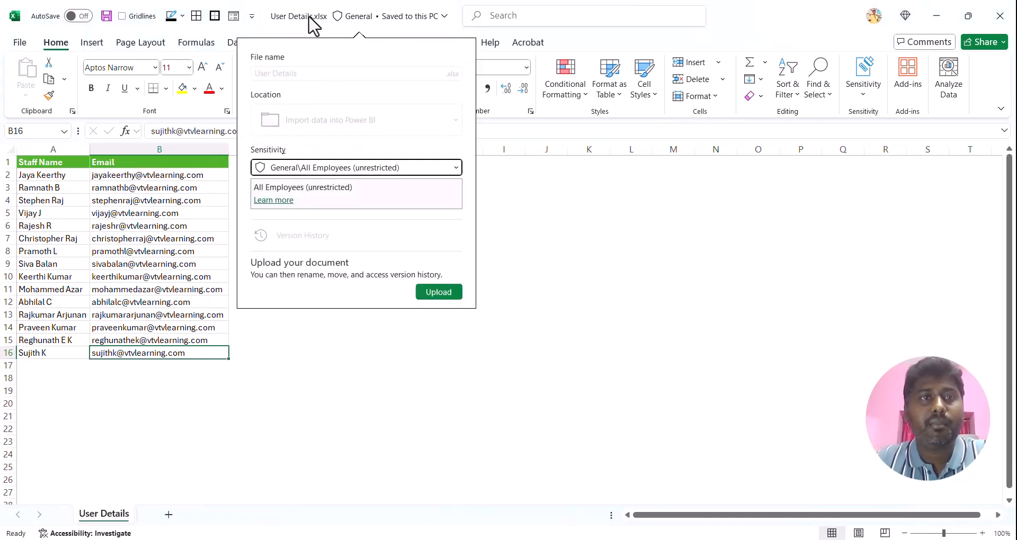
left_click(75, 193)
left_click(68, 145)
left_click_drag(68, 146, 141, 150)
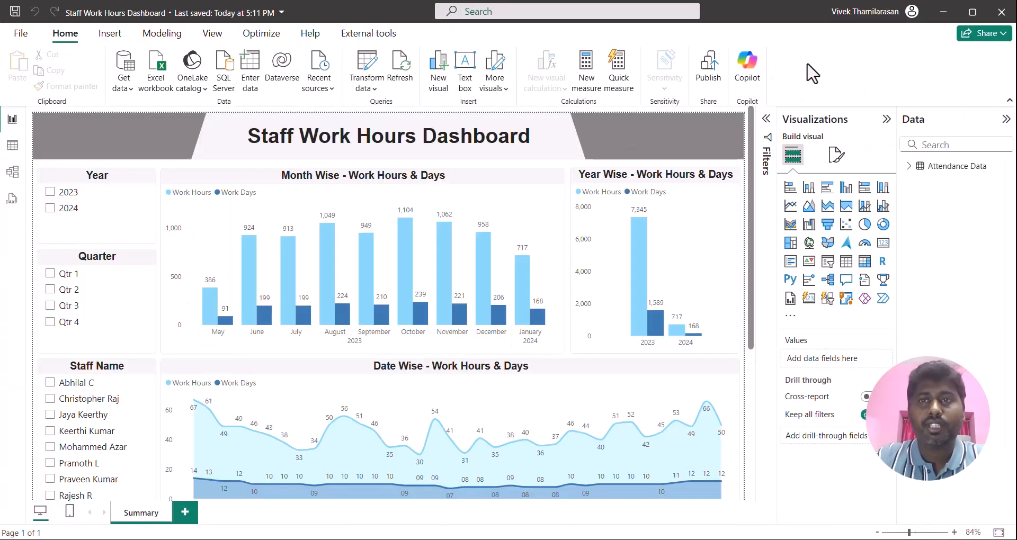
Switch to Power BI and import the User Details sheet from User Details.xlsx as a new query in Power Query Editor
left_click(371, 74)
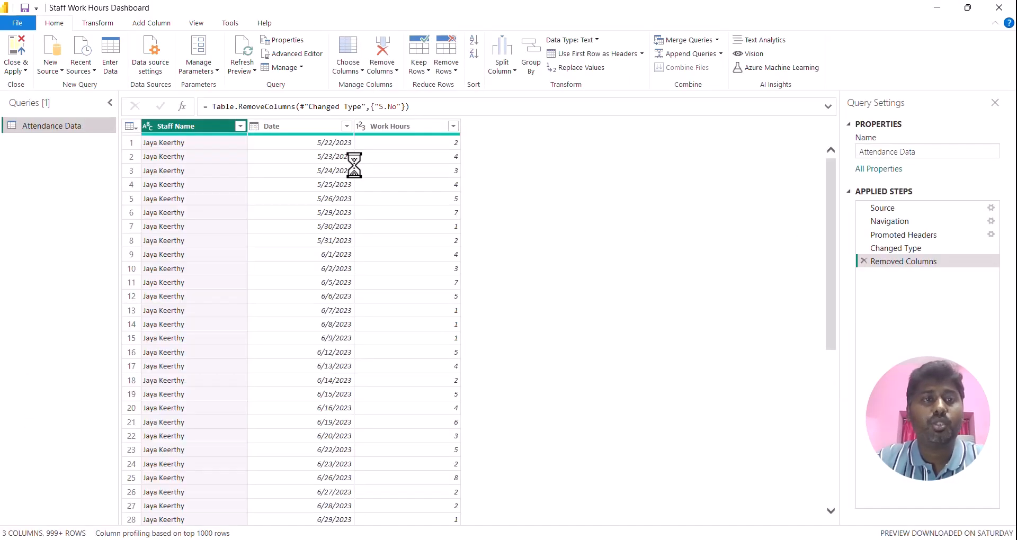
left_click(51, 71)
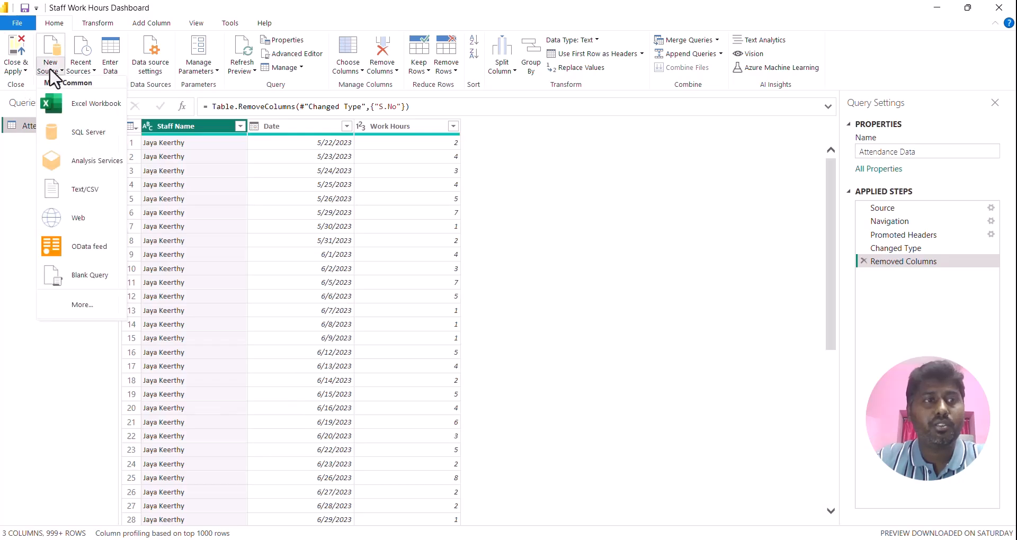
left_click(76, 103)
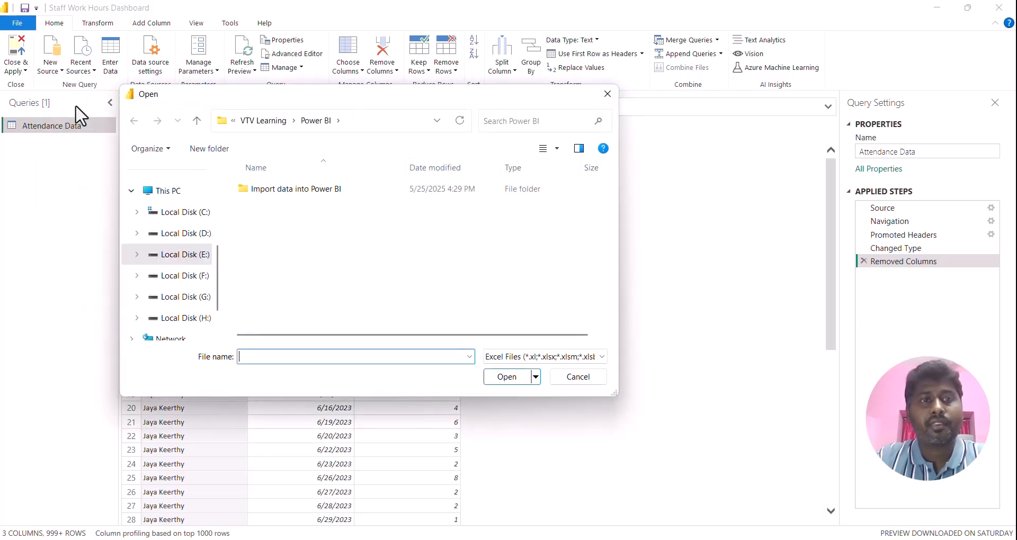
double_click(302, 200)
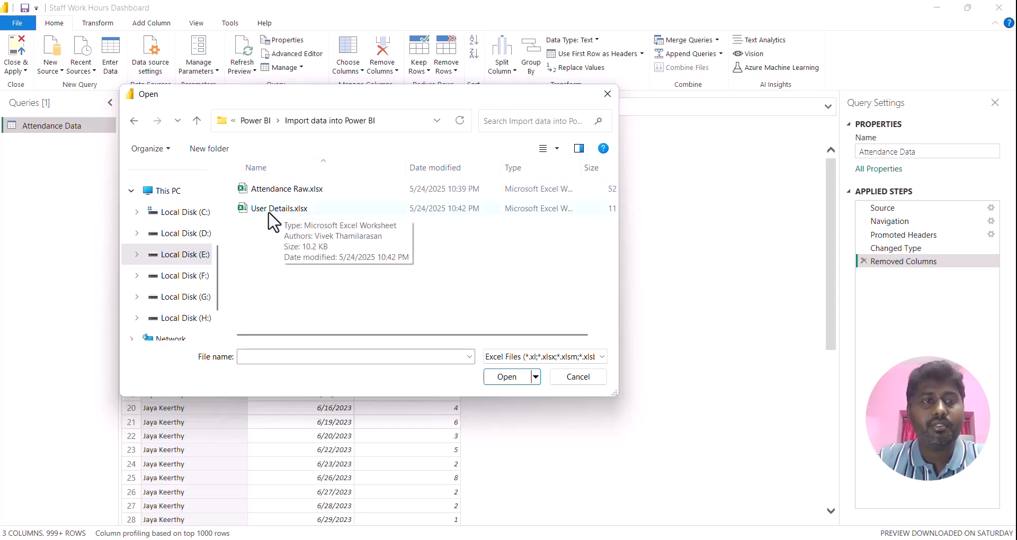
left_click(282, 210)
double_click(268, 209)
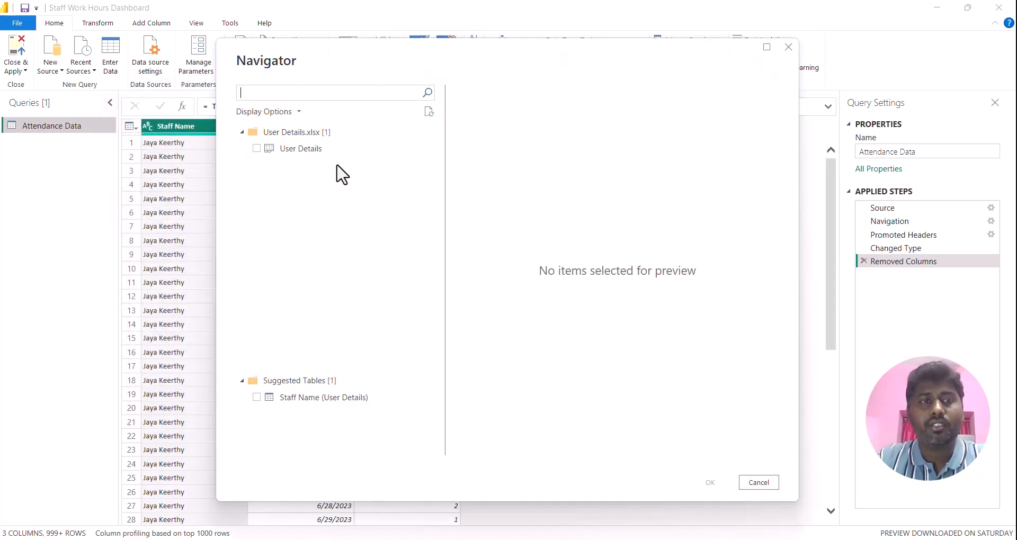
left_click(256, 149)
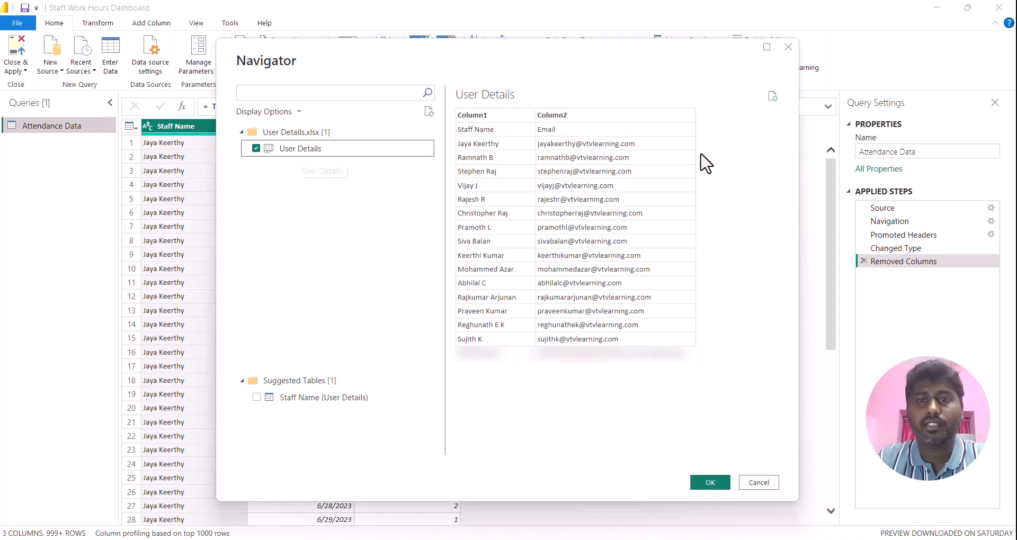
left_click(711, 481)
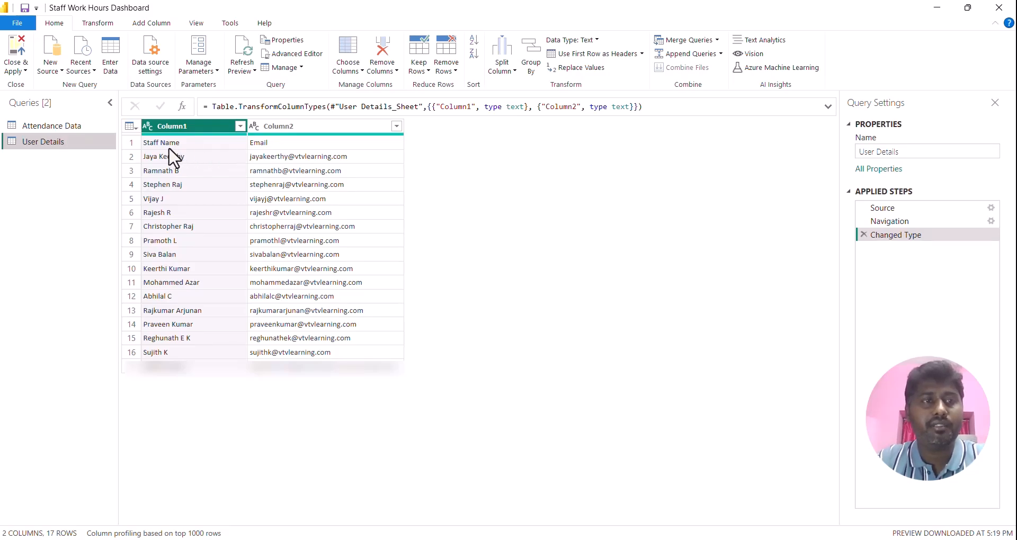
Use the first row of the User Details query as headers and check the Staff Name and Email data types
left_click(135, 128)
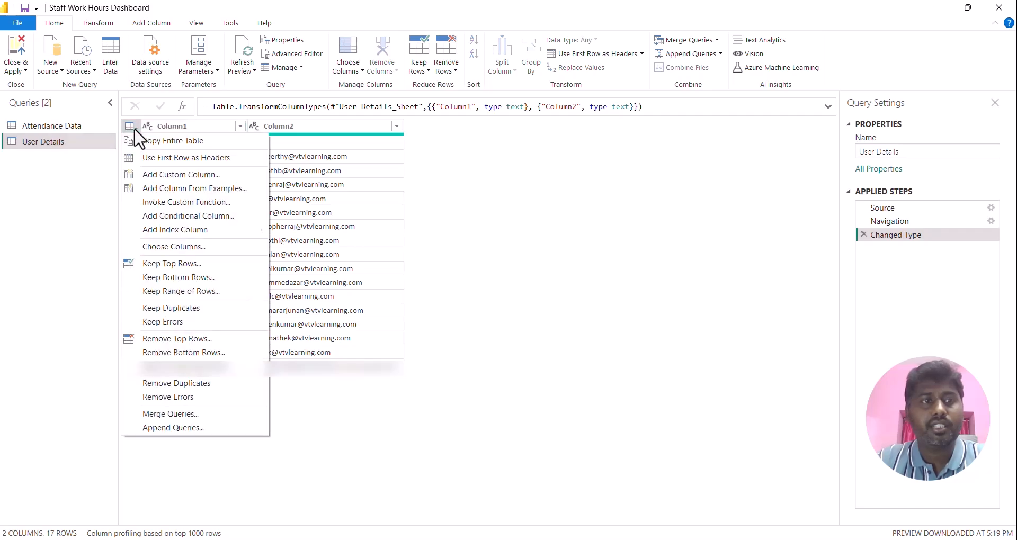
left_click(169, 158)
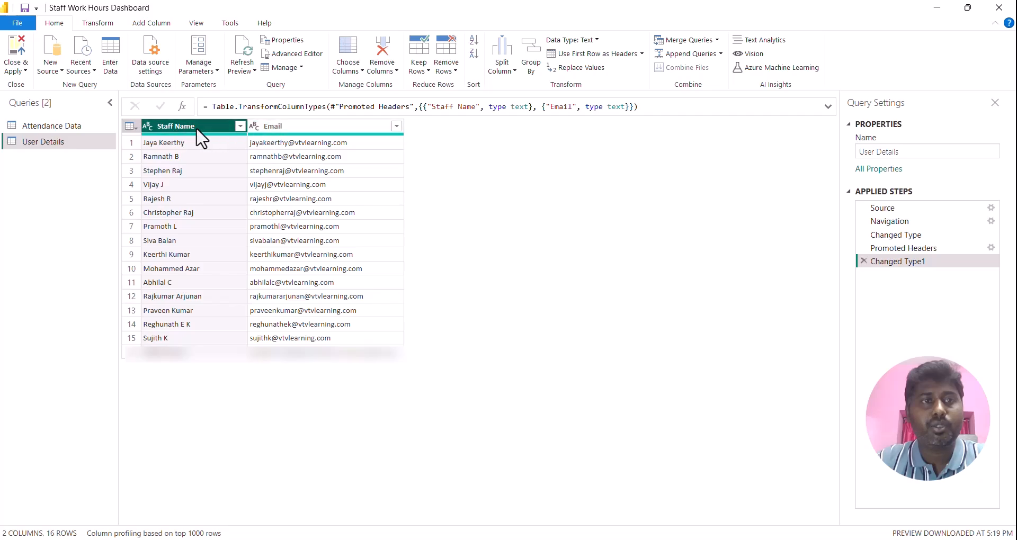
left_click(147, 127)
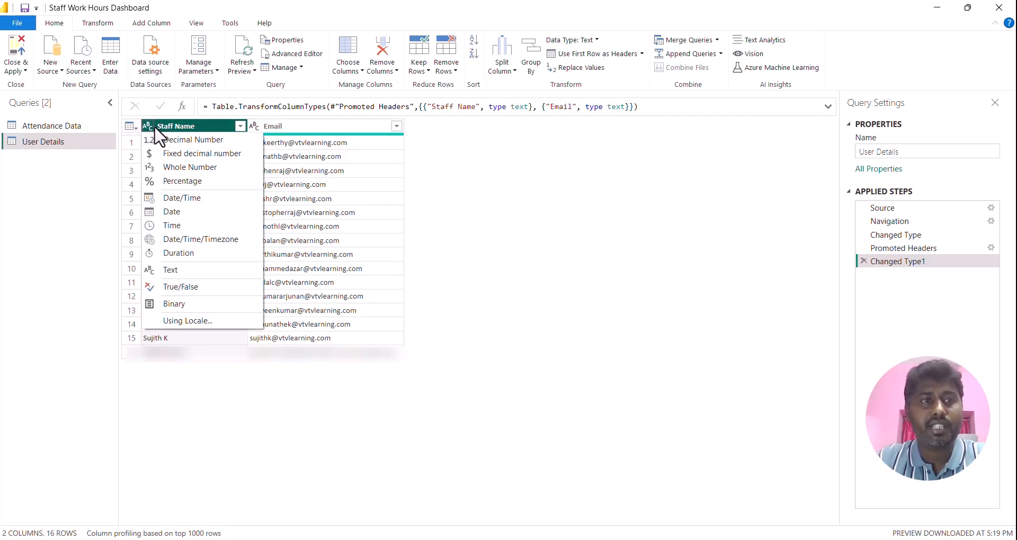
left_click(302, 126)
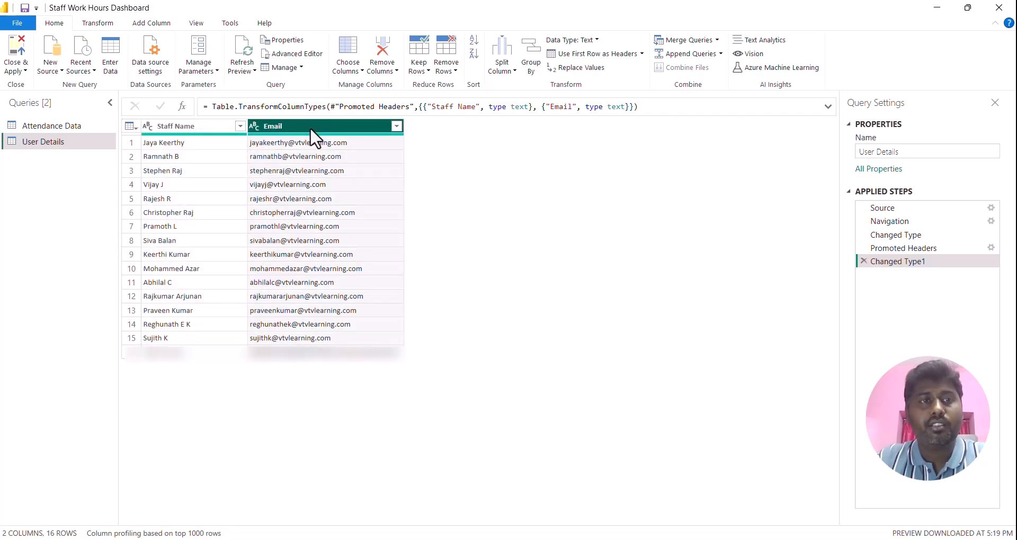
left_click(255, 125)
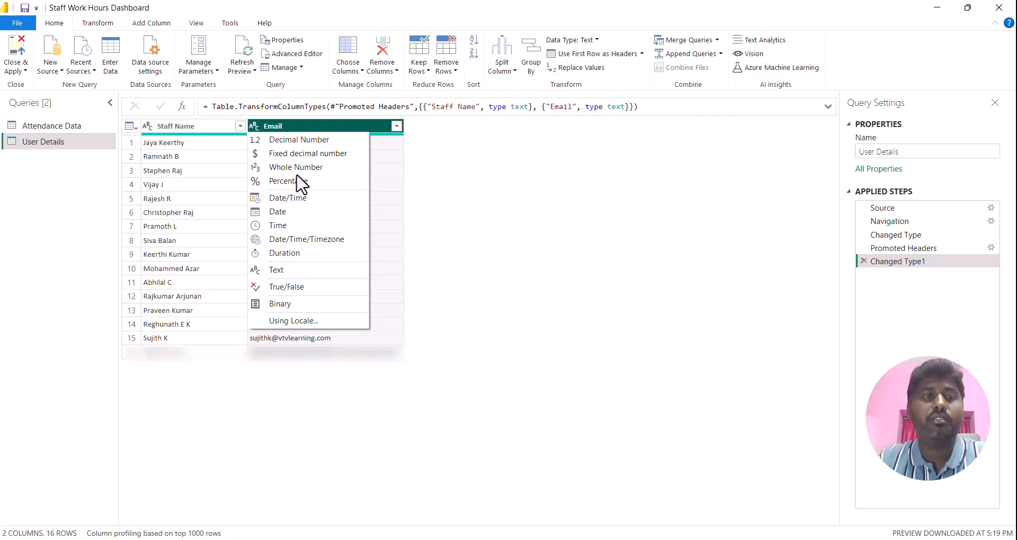
left_click(61, 185)
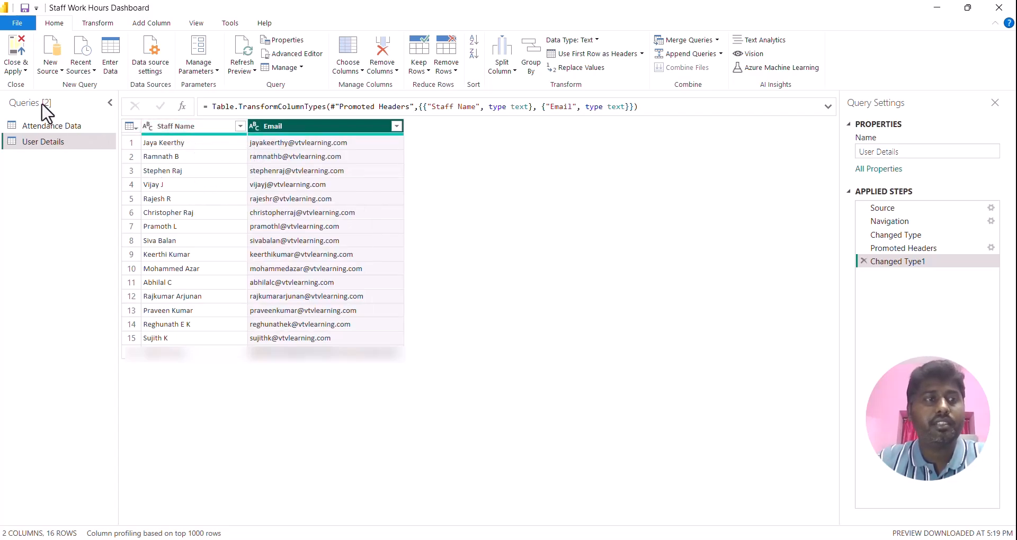
Close and apply the query changes, and check the fields of the User Details table in the report
left_click(16, 53)
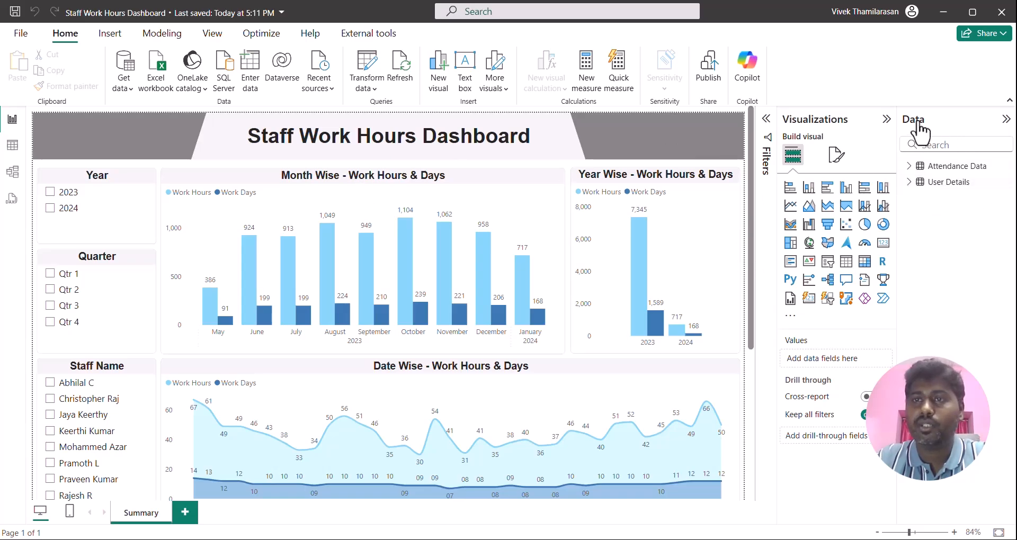
left_click(909, 183)
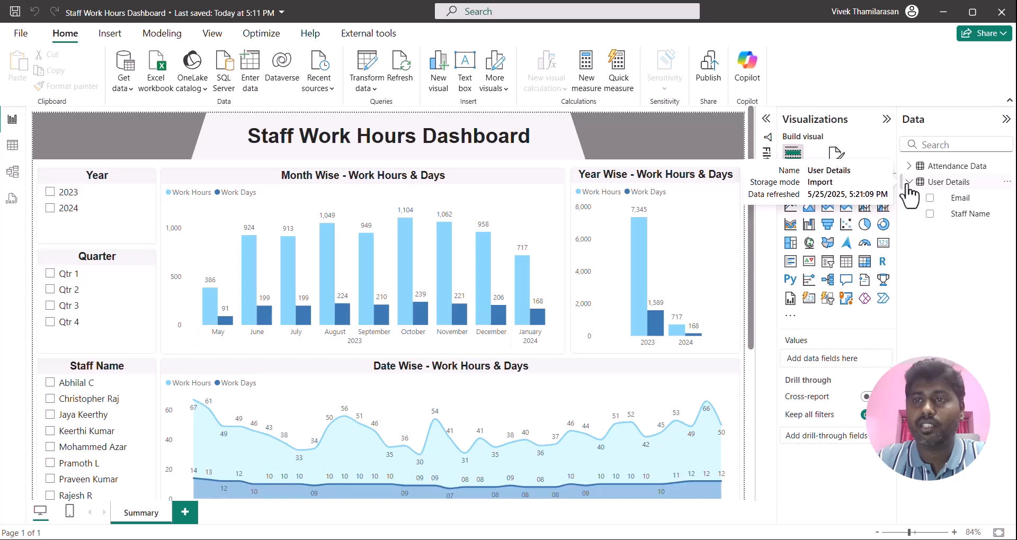
left_click(909, 183)
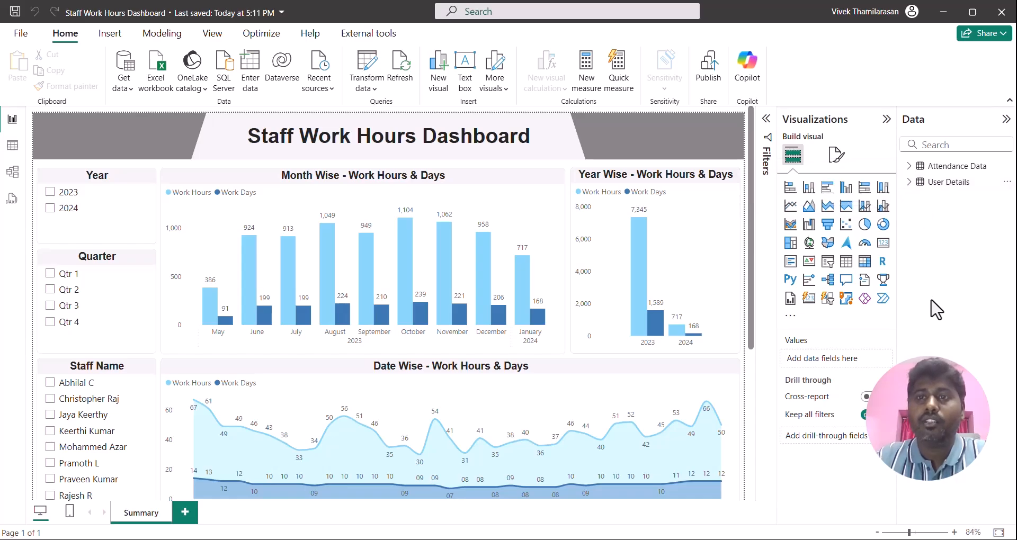
In the model view, move the User Details table farther away from the Attendance Data table
left_click(14, 178)
left_click(333, 173)
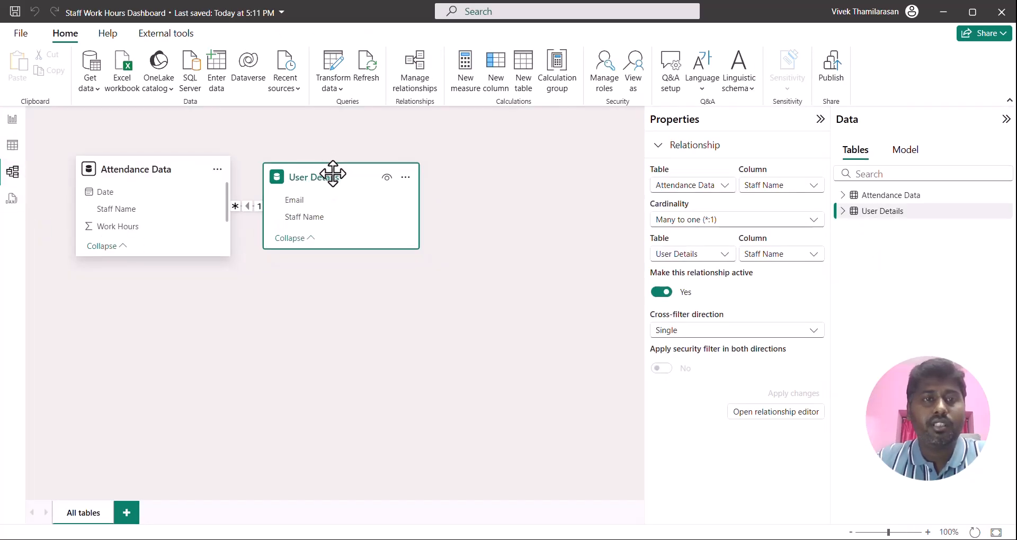
left_click_drag(333, 173, 462, 172)
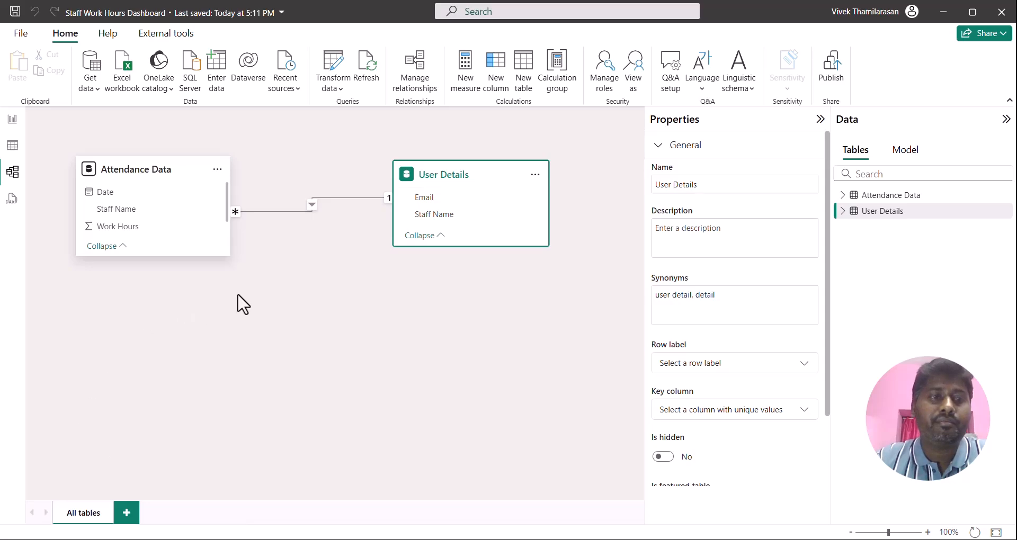
Examine the settings of the relationship between Attendance Data and User Details, and save the relationship
left_click(132, 167)
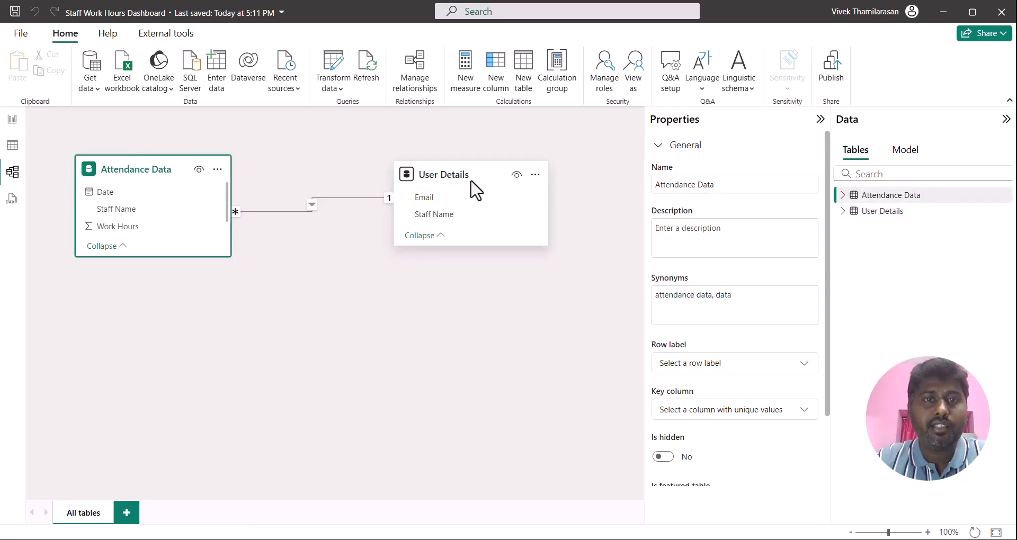
left_click(454, 173)
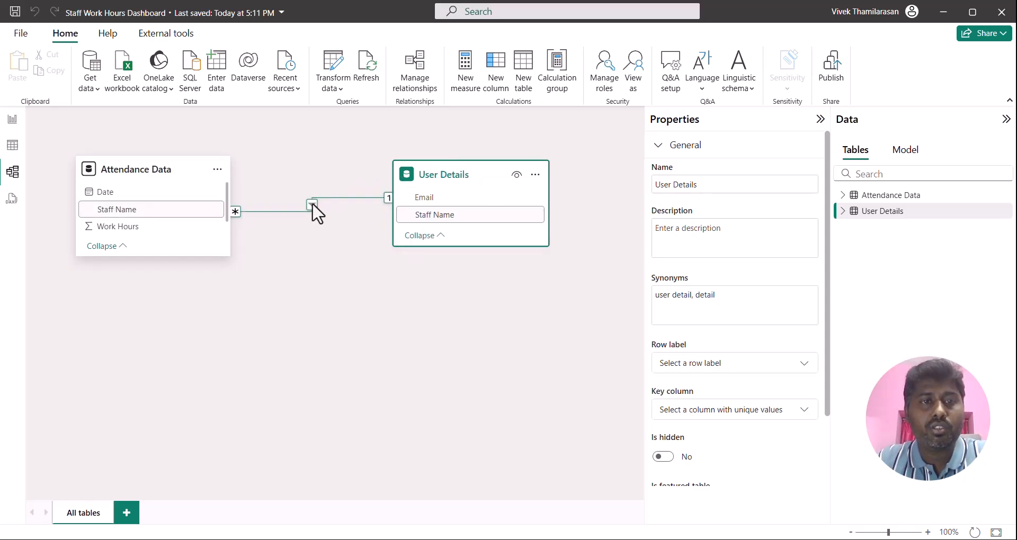
double_click(312, 204)
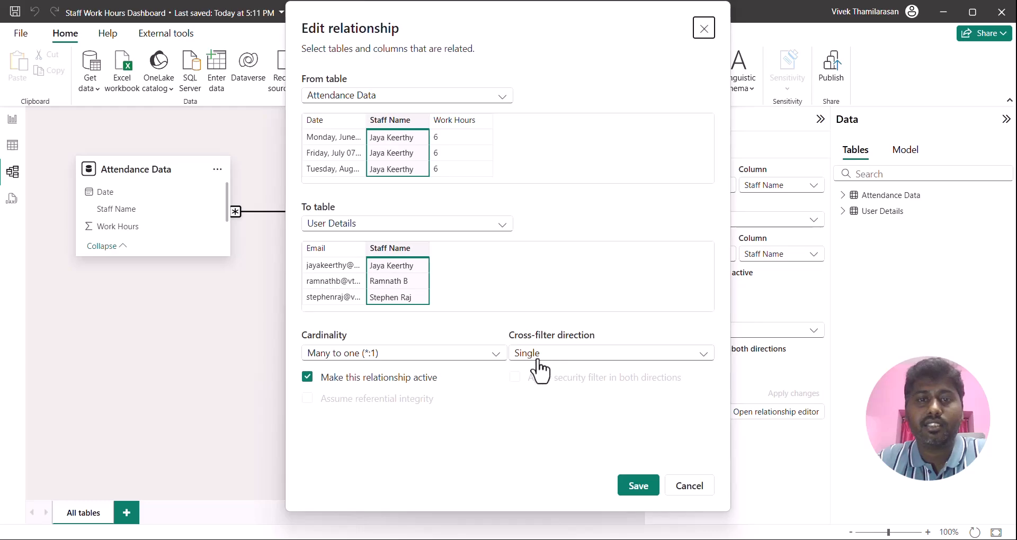
left_click(631, 490)
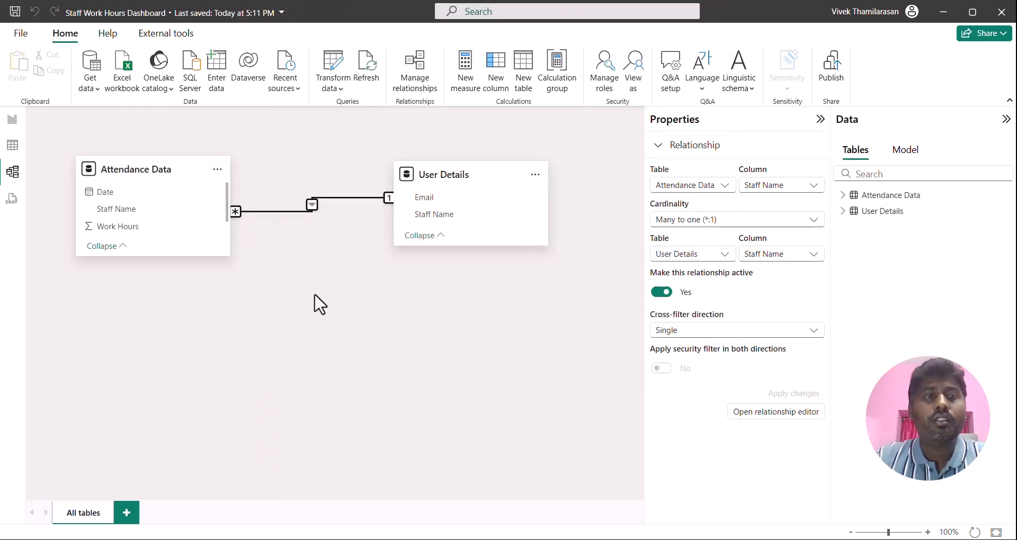
Return to the report view and create a new security role for row-level data restrictions
left_click(13, 121)
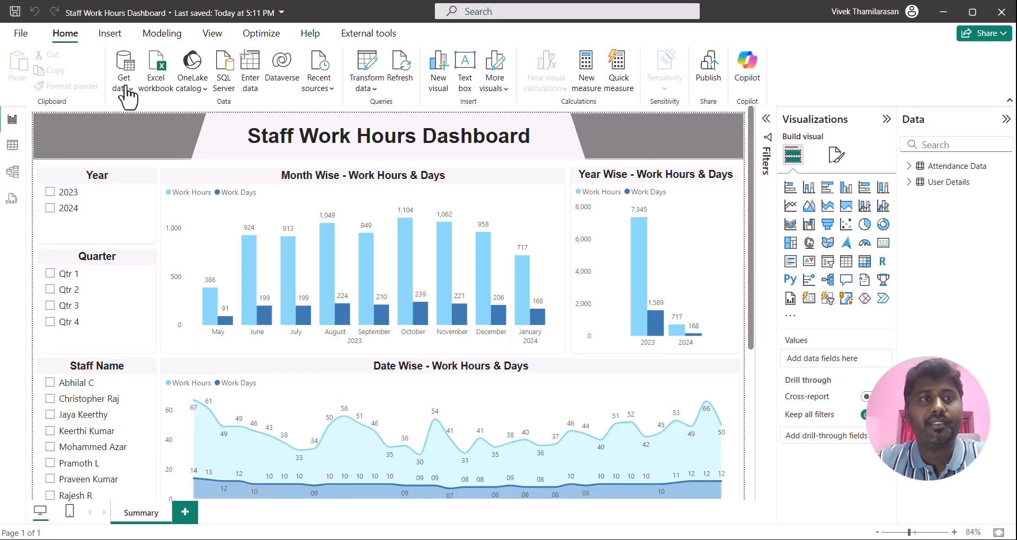
left_click(154, 37)
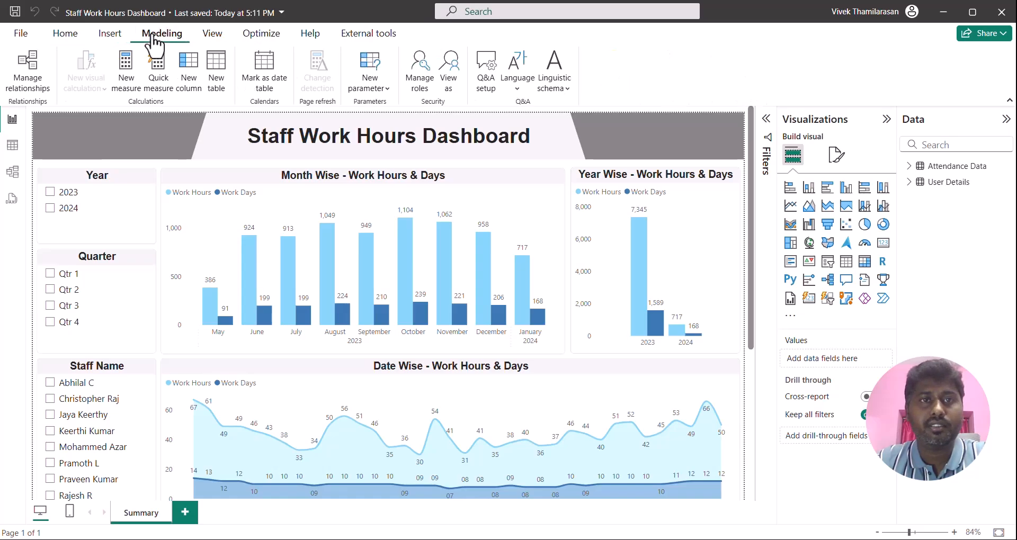
left_click(422, 80)
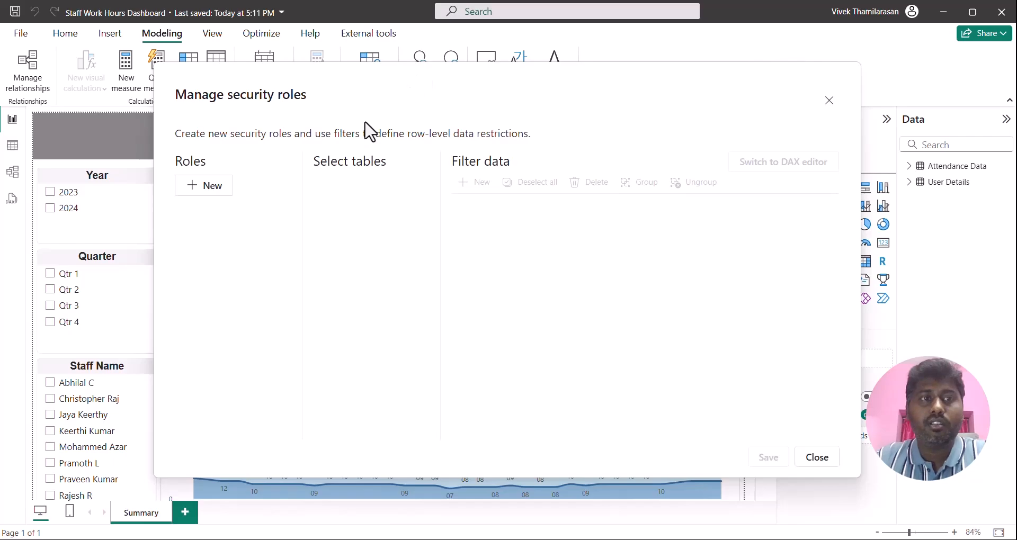
left_click(214, 192)
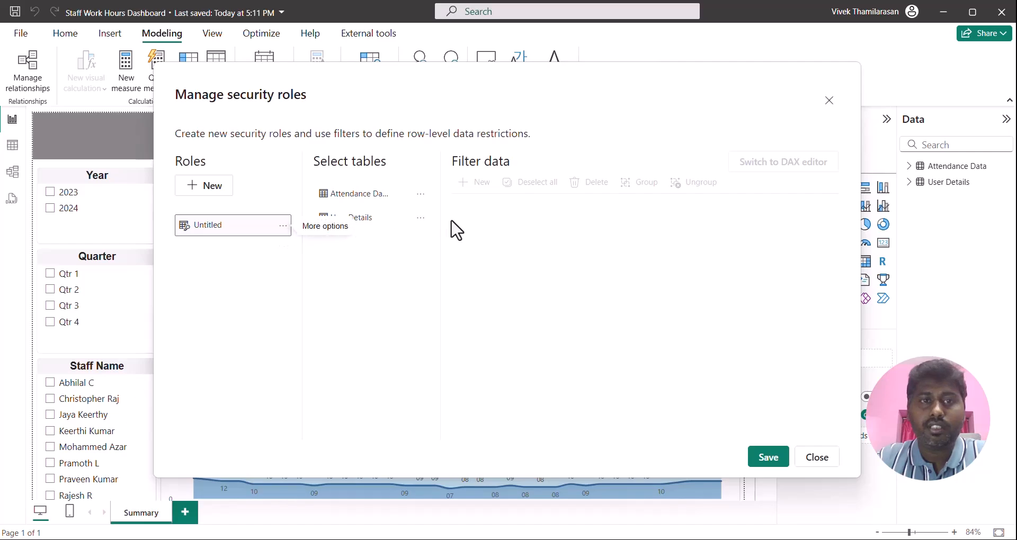
For the new role, select the User Details table and start a DAX filter expression with 'User Details'[Email]
left_click(421, 227)
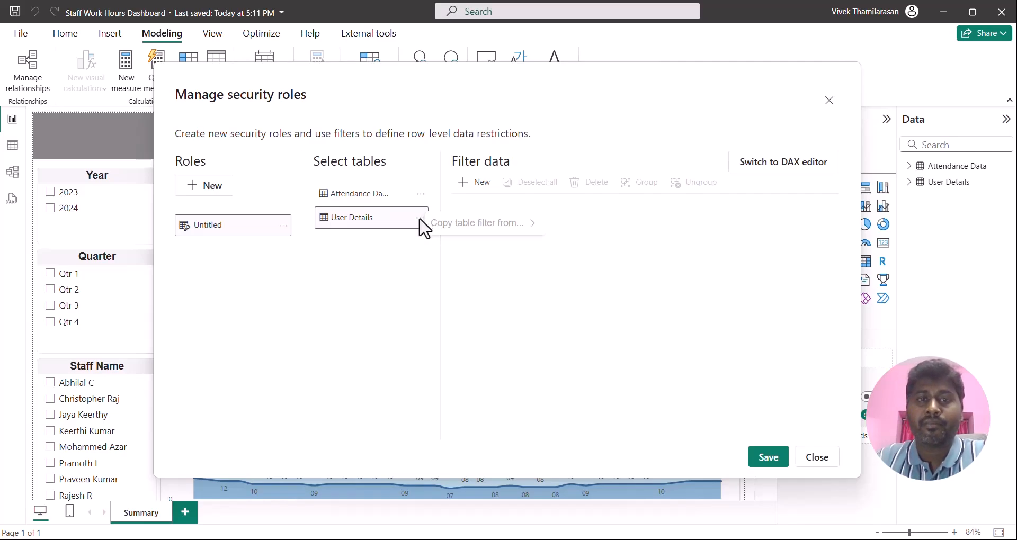
left_click(769, 205)
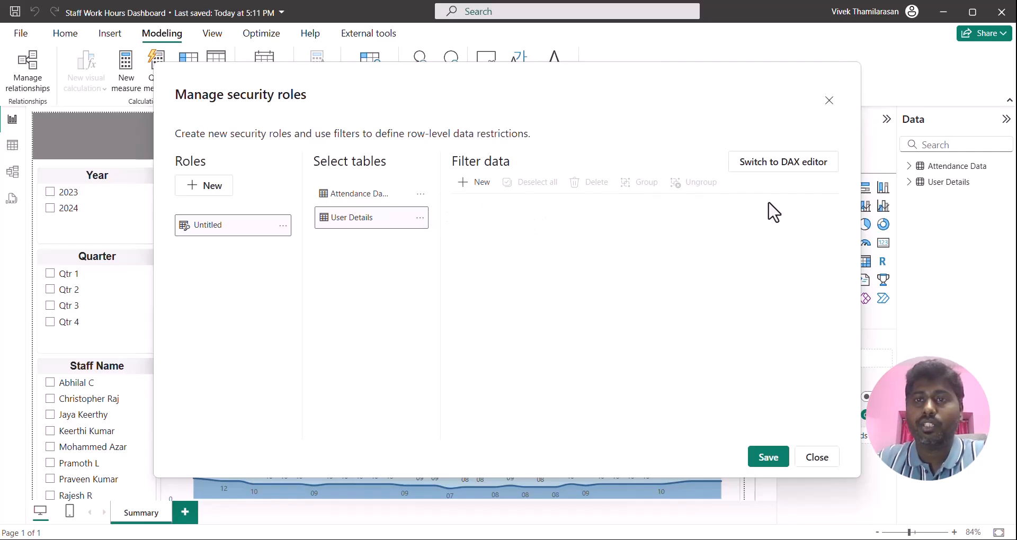
left_click(767, 165)
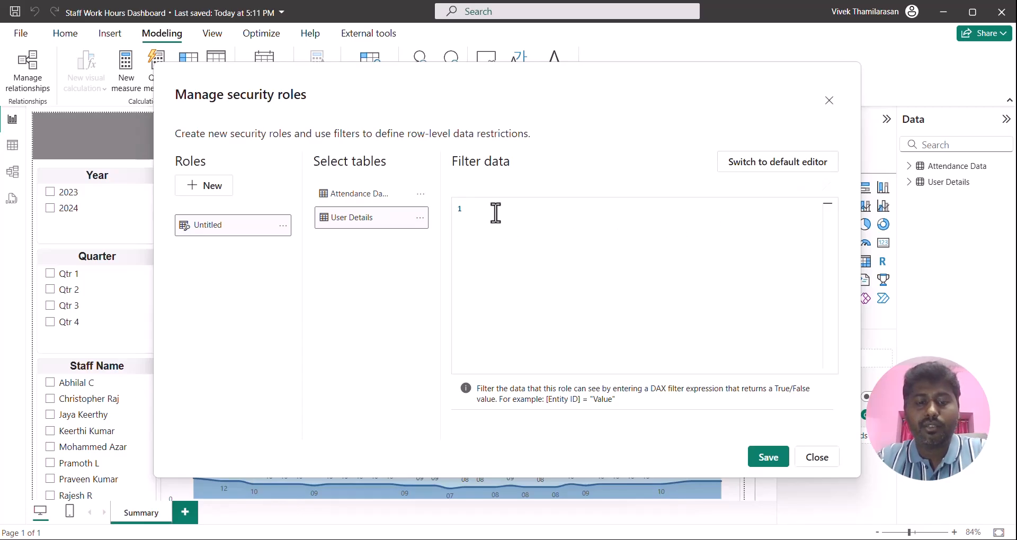
type("email")
key("Return")
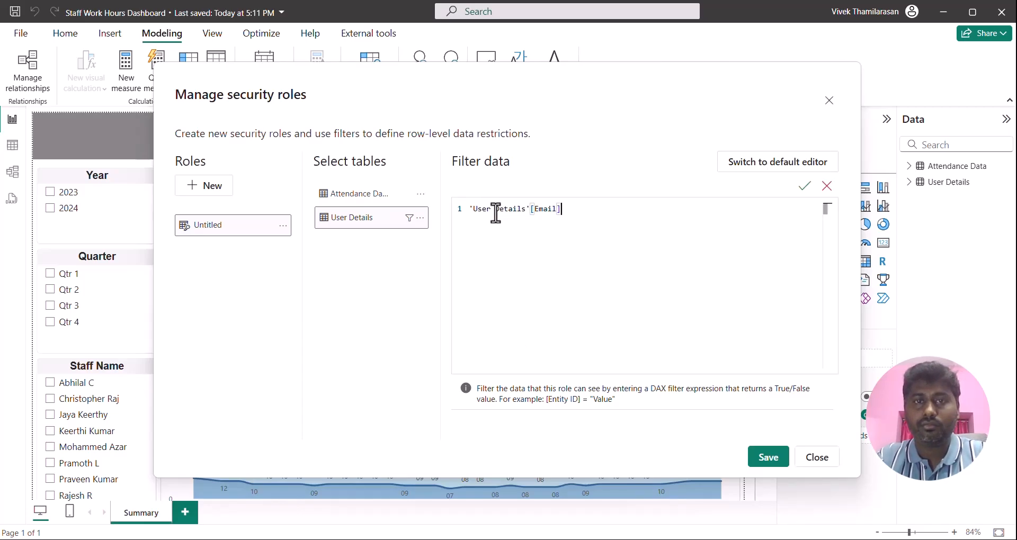
left_click_drag(526, 209, 468, 208)
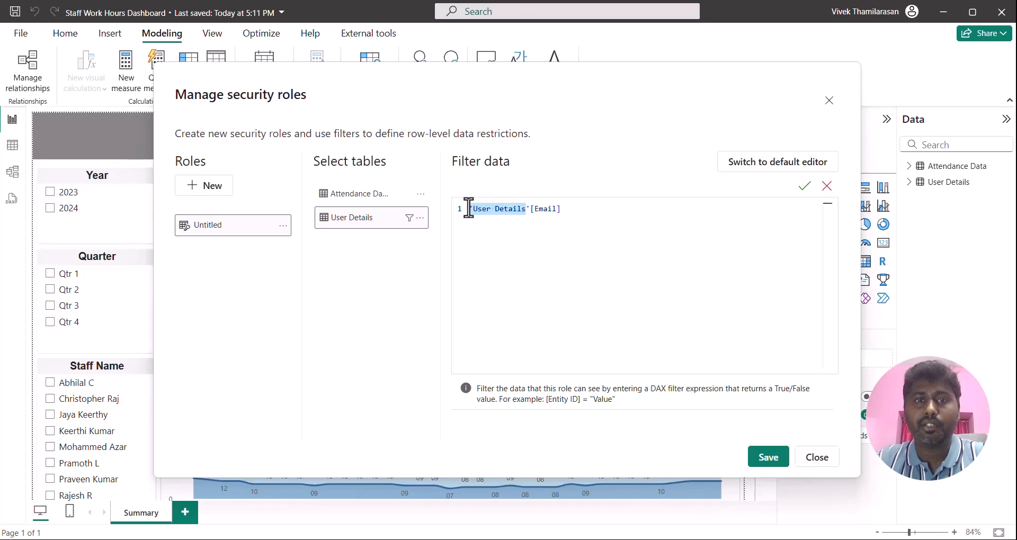
left_click(549, 209)
left_click(568, 210)
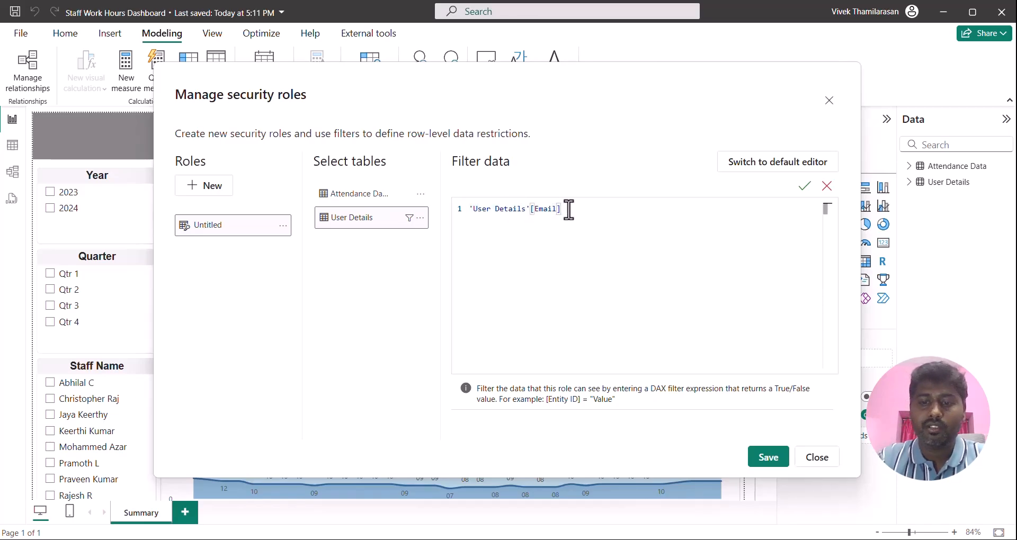
Complete the filter expression so that the Email column equals USERPRINCIPALNAME()
type("=userp")
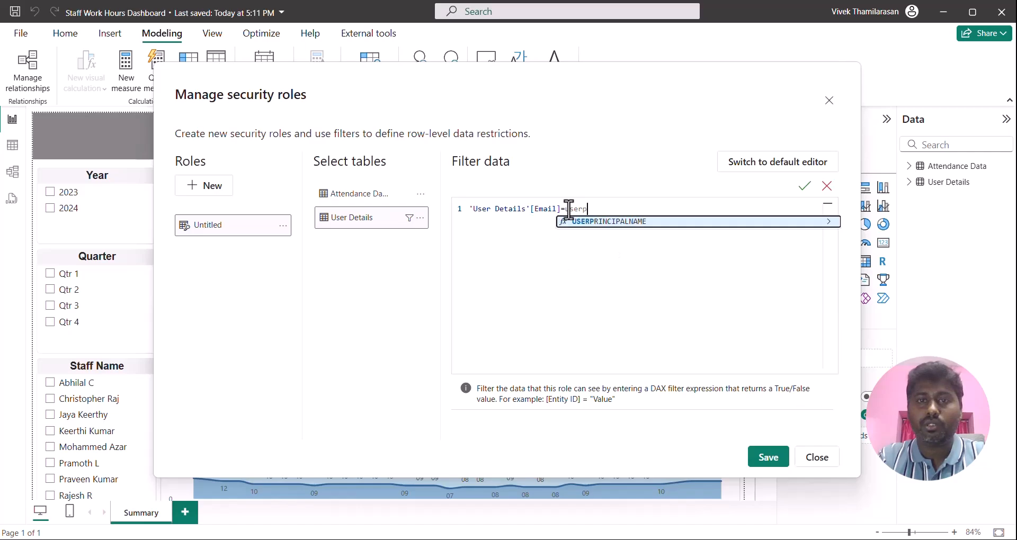
type("r")
key("Tab")
type("()")
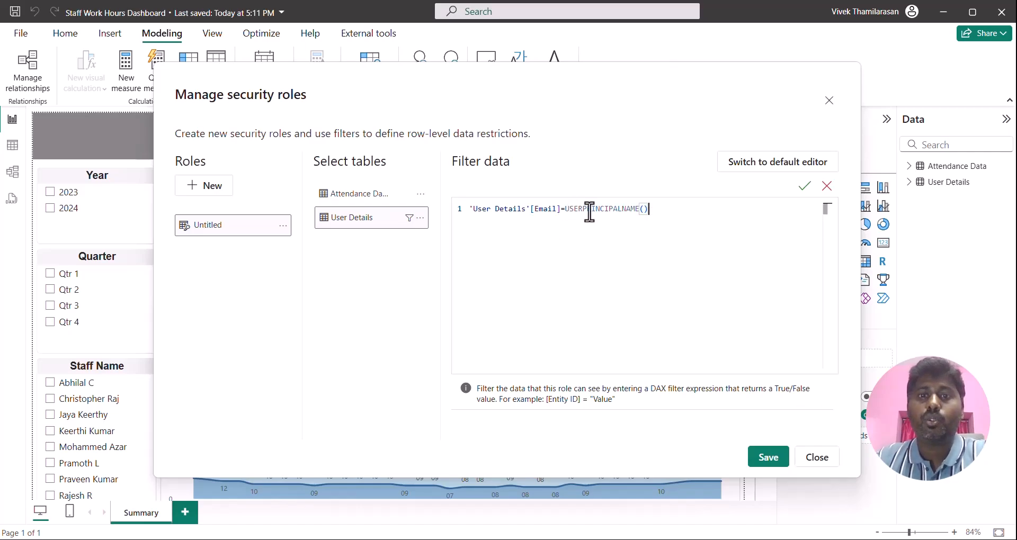
double_click(605, 208)
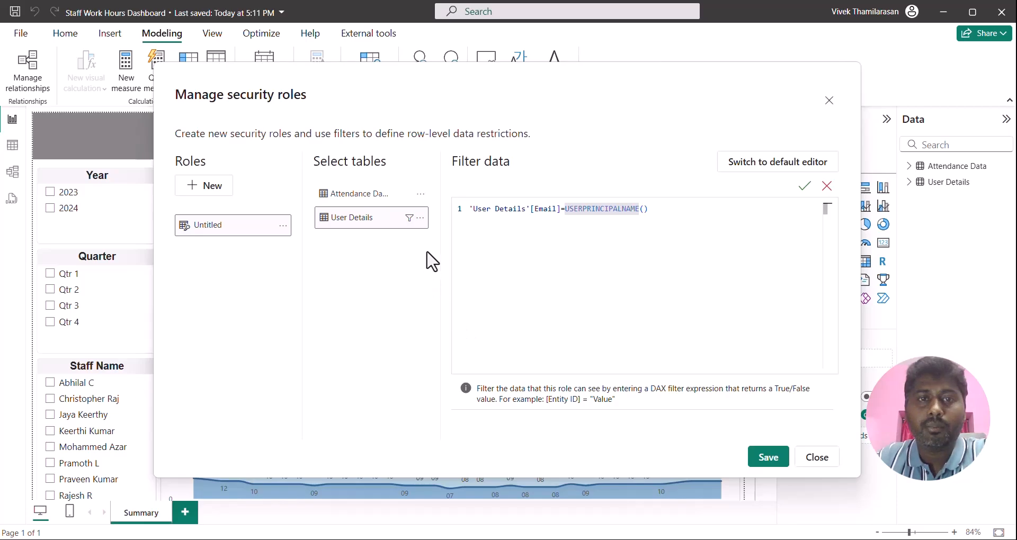
Rename the untitled role to RLS, save the role changes and close the security role settings
left_click(284, 226)
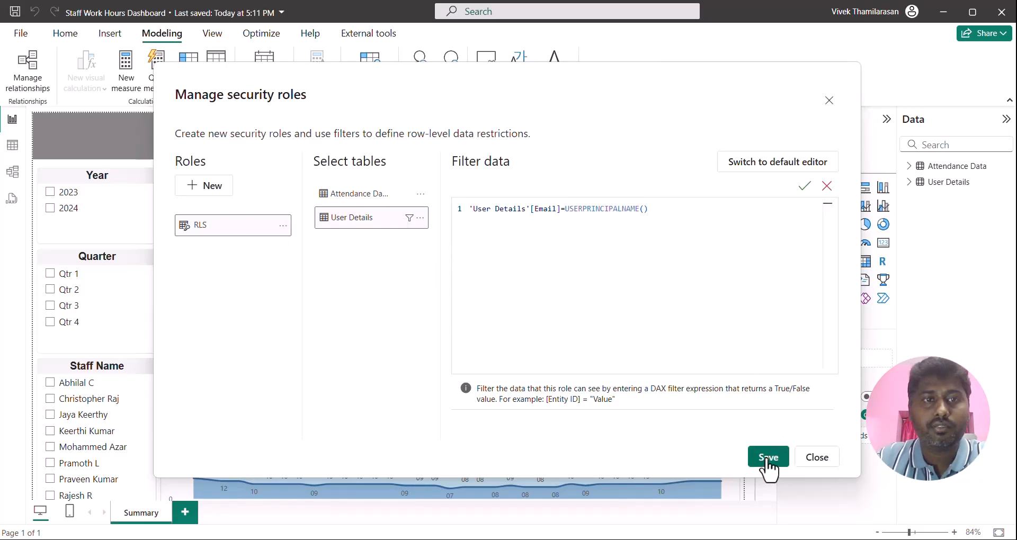
left_click(767, 463)
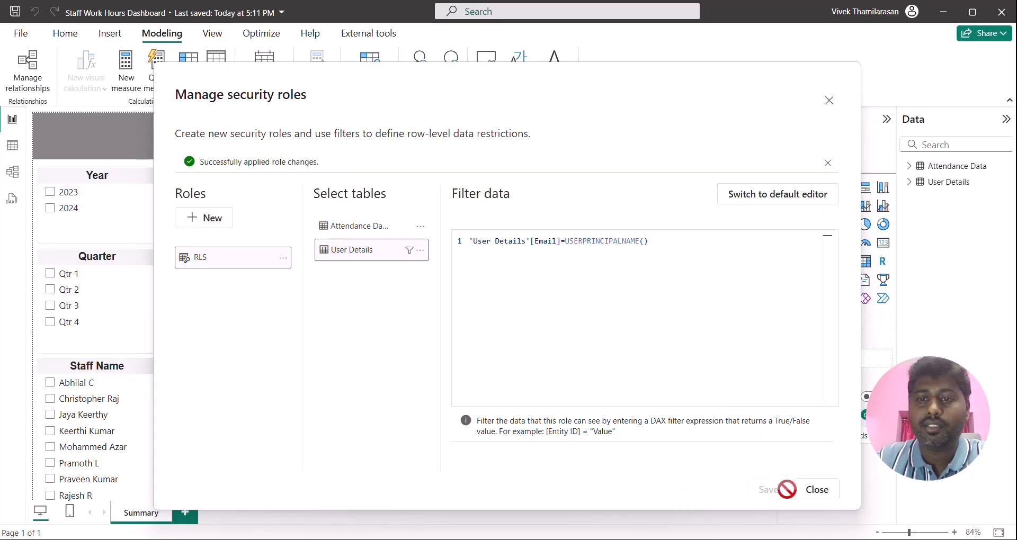
left_click(819, 496)
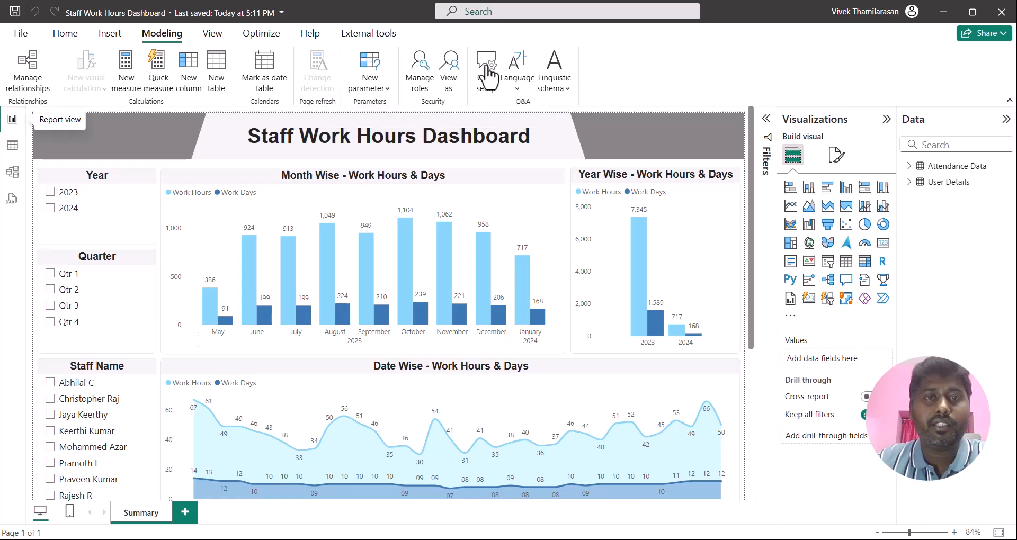
Set up a View as preview with the RLS role and Other user enabled, moving the dialog higher
left_click(453, 84)
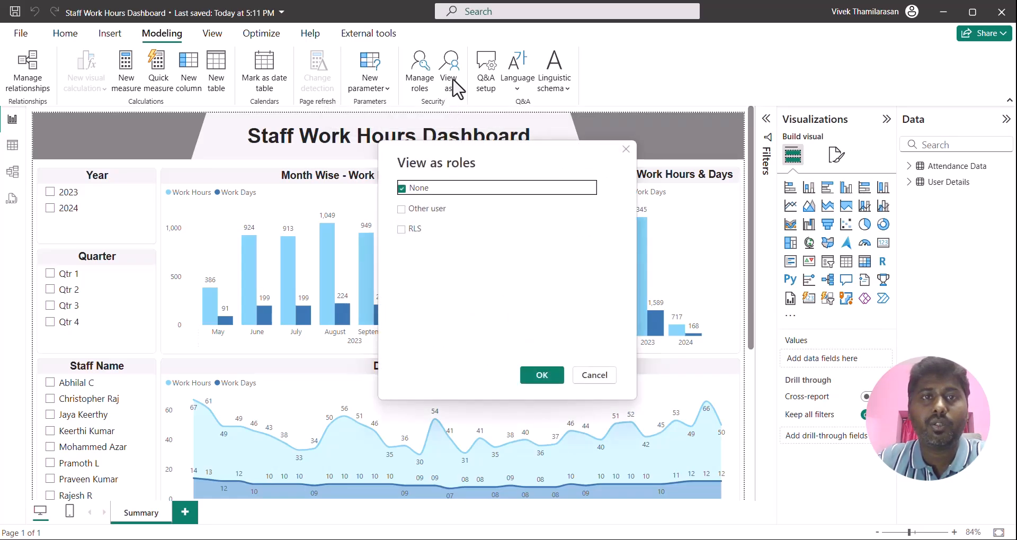
left_click(402, 230)
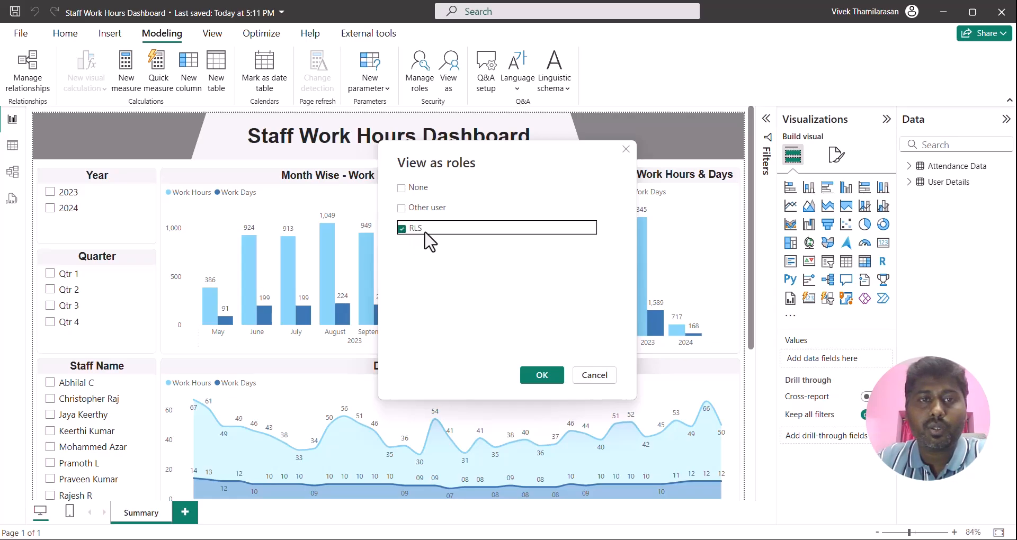
left_click(401, 209)
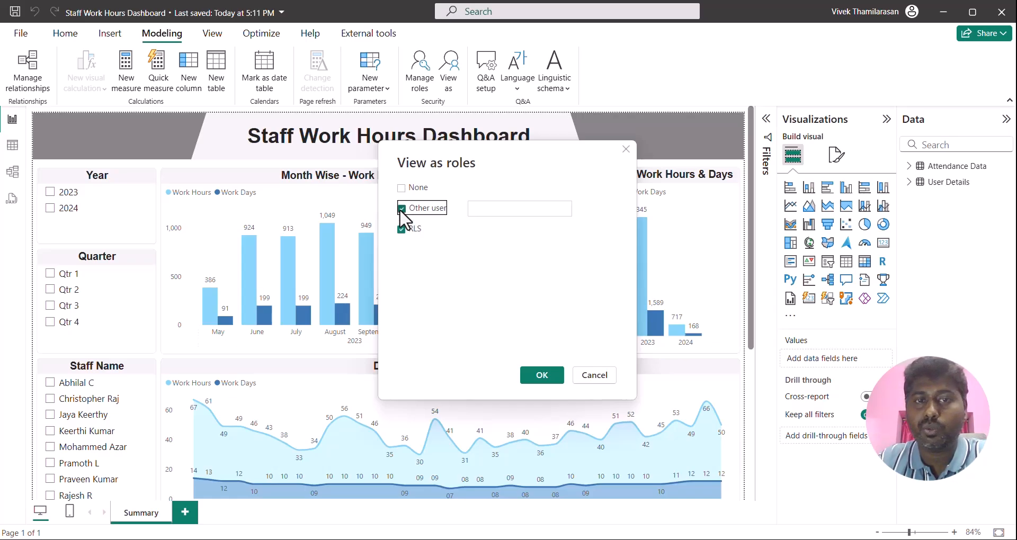
left_click(494, 209)
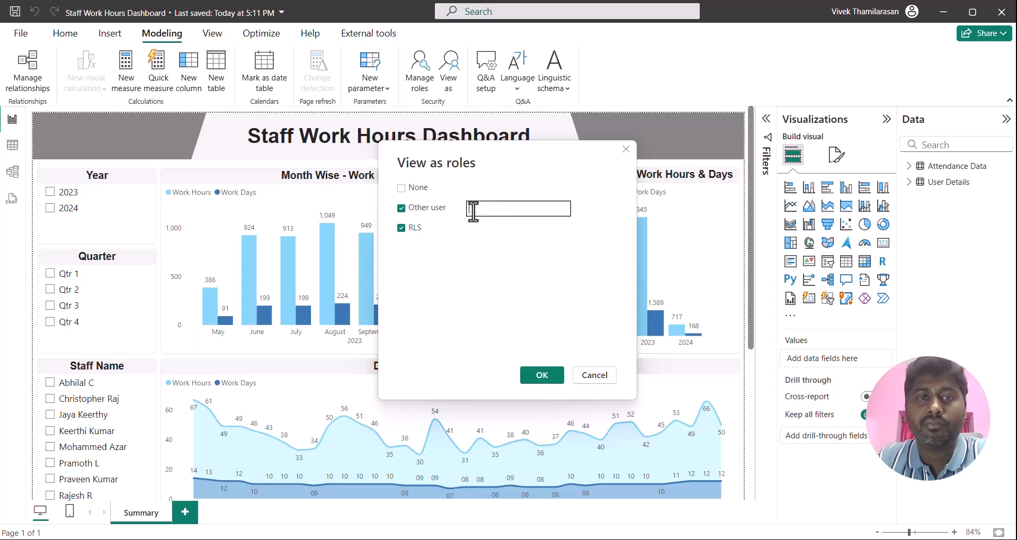
left_click_drag(496, 157, 489, 66)
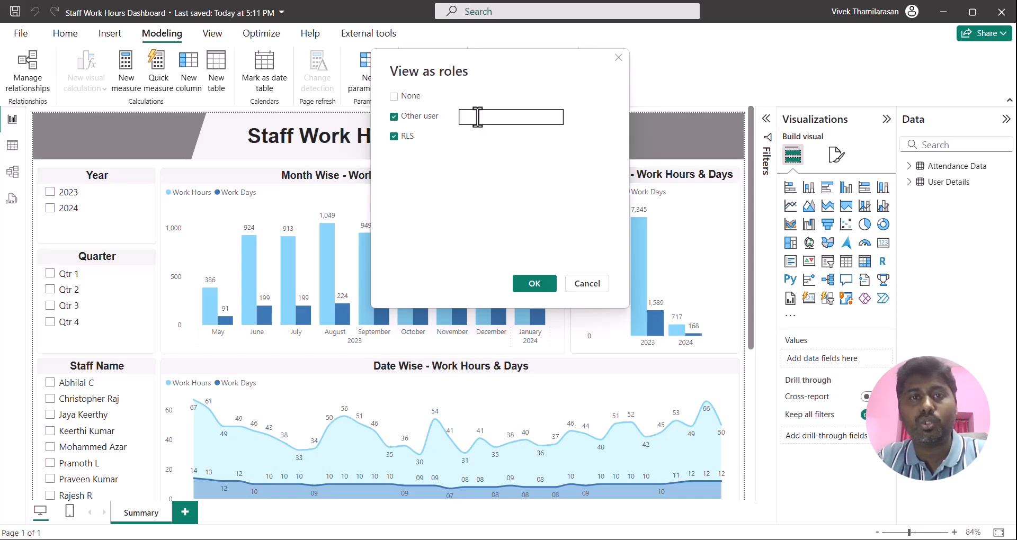
Preview the dashboard with a staff member's copied email as the other user, and stop viewing as the role
key("alt+Tab")
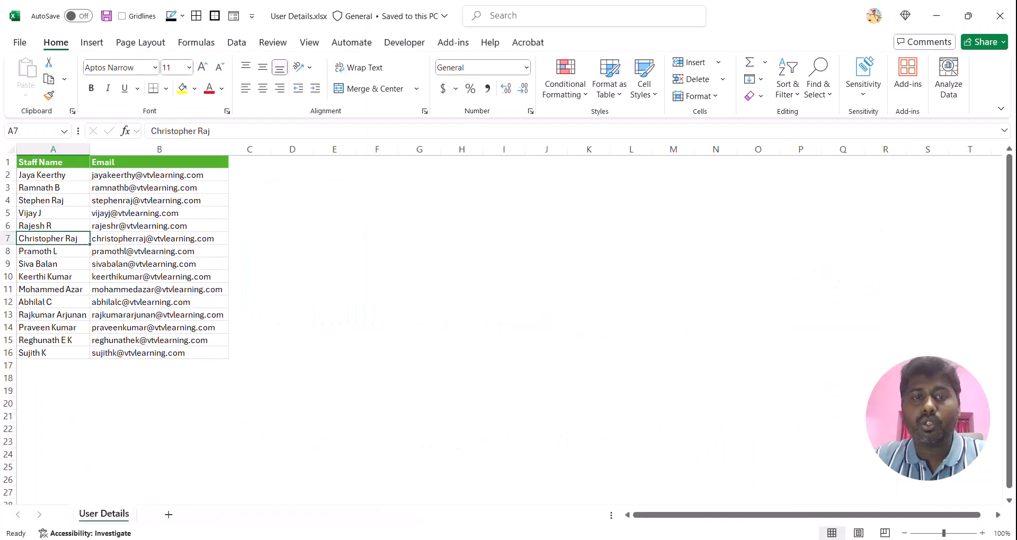
key("alt+Tab")
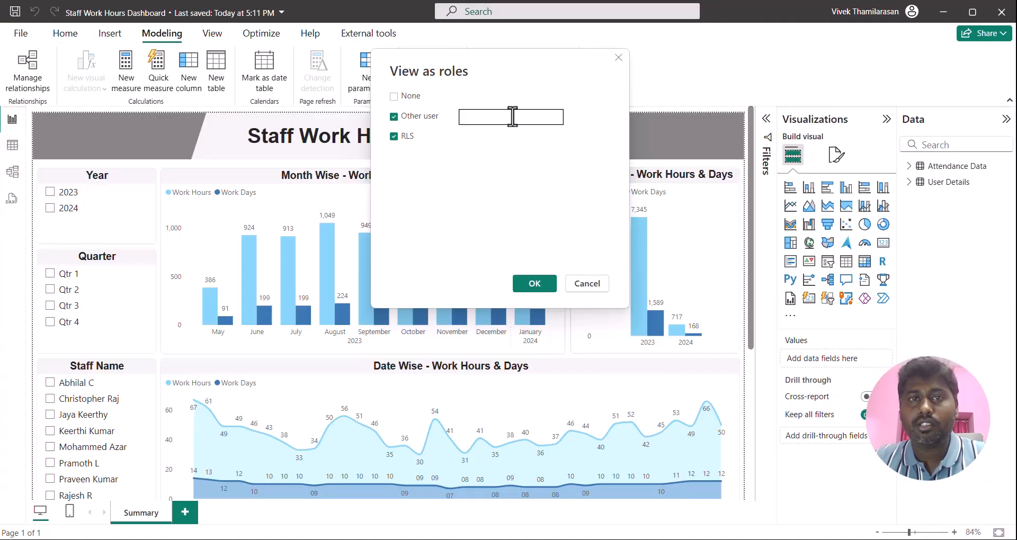
key("ctrl+v")
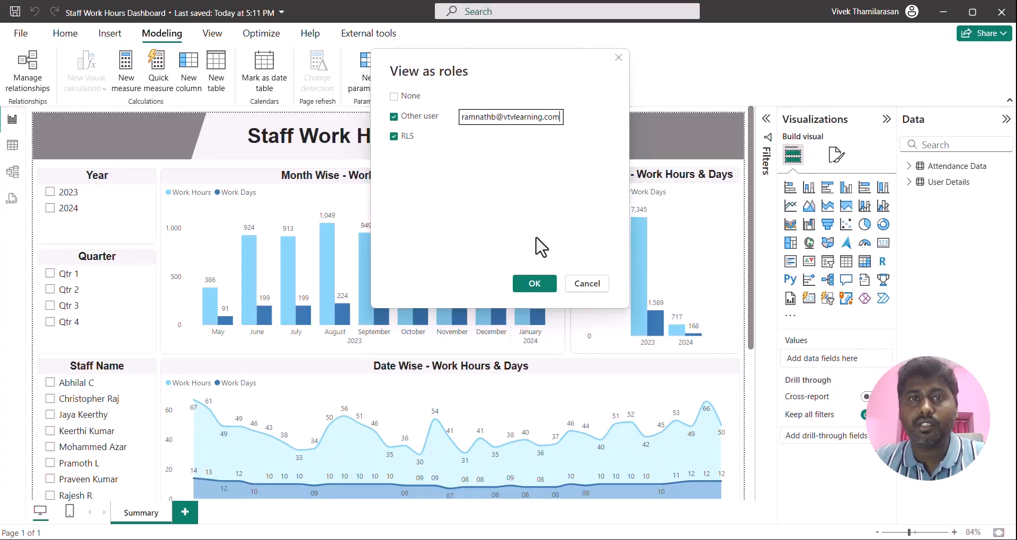
left_click(535, 285)
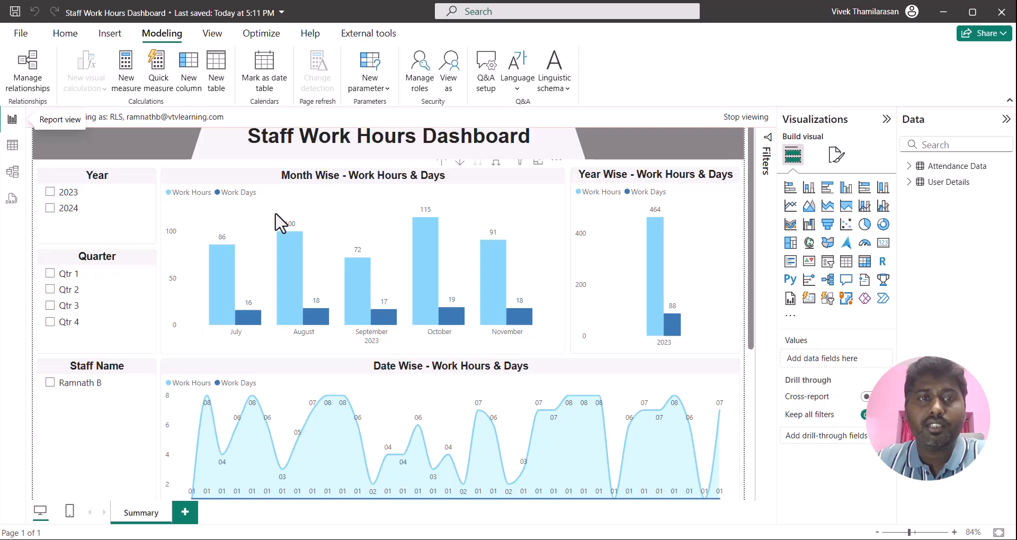
left_click_drag(751, 196, 389, 188)
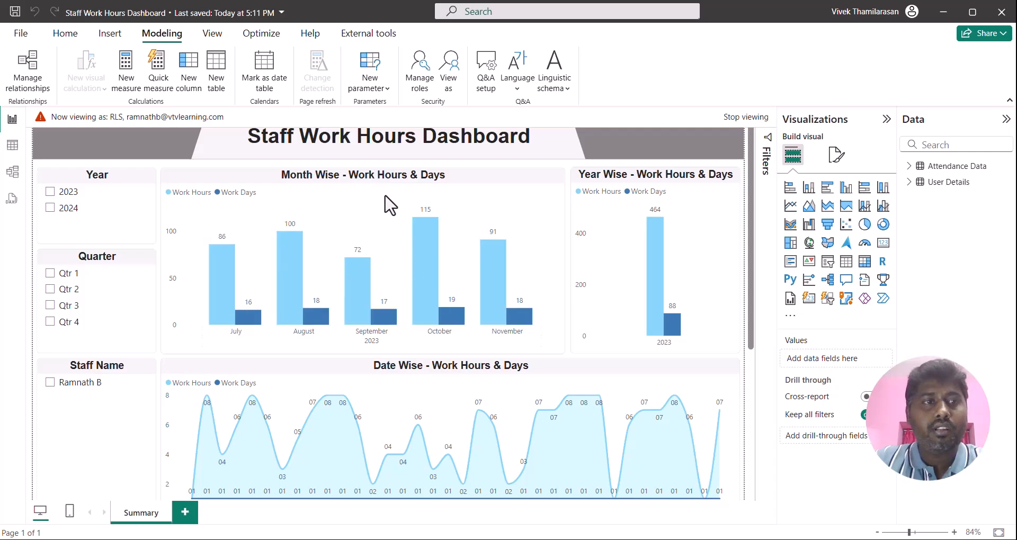
left_click(746, 117)
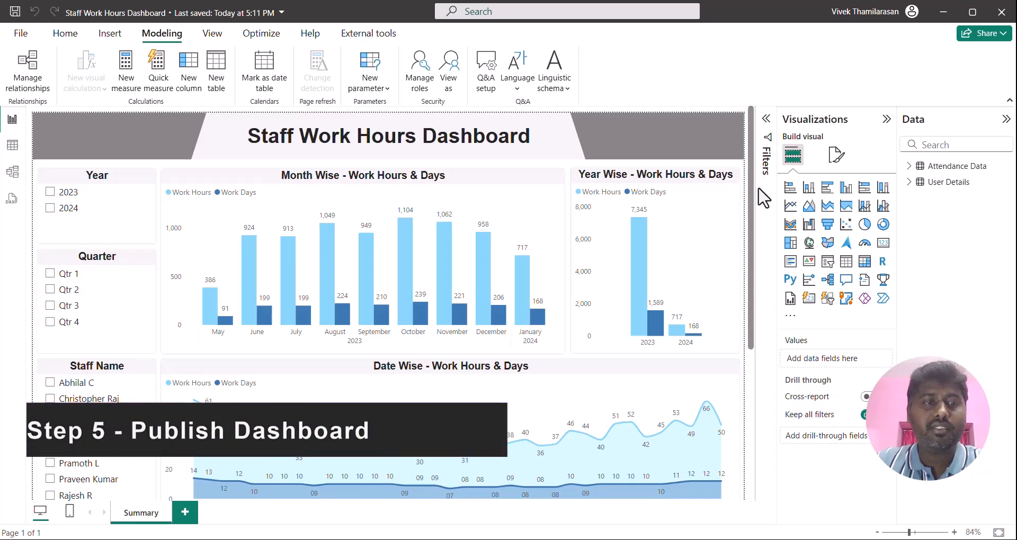
Save the report changes and publish the dashboard to the VTV LEARNING workspace
left_click(64, 38)
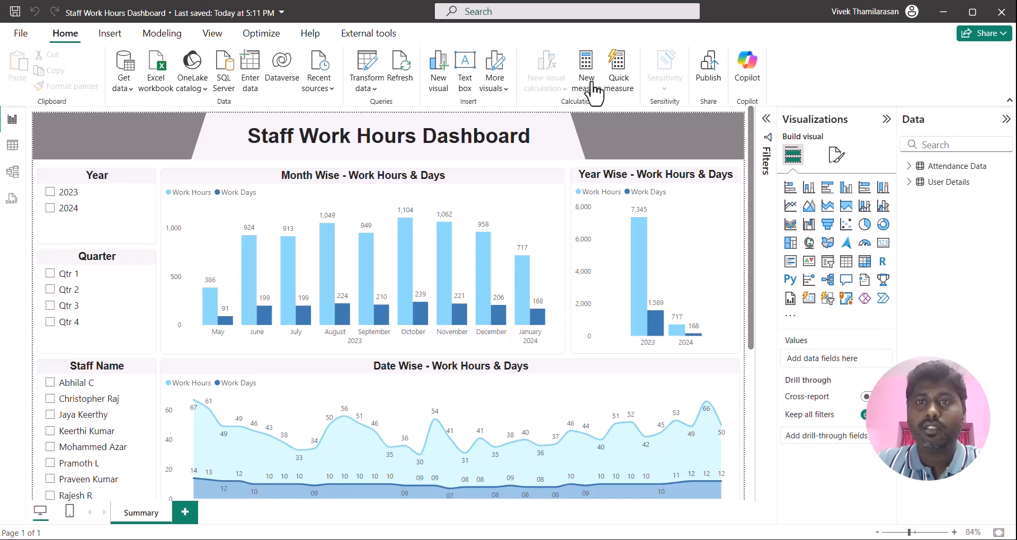
left_click(709, 75)
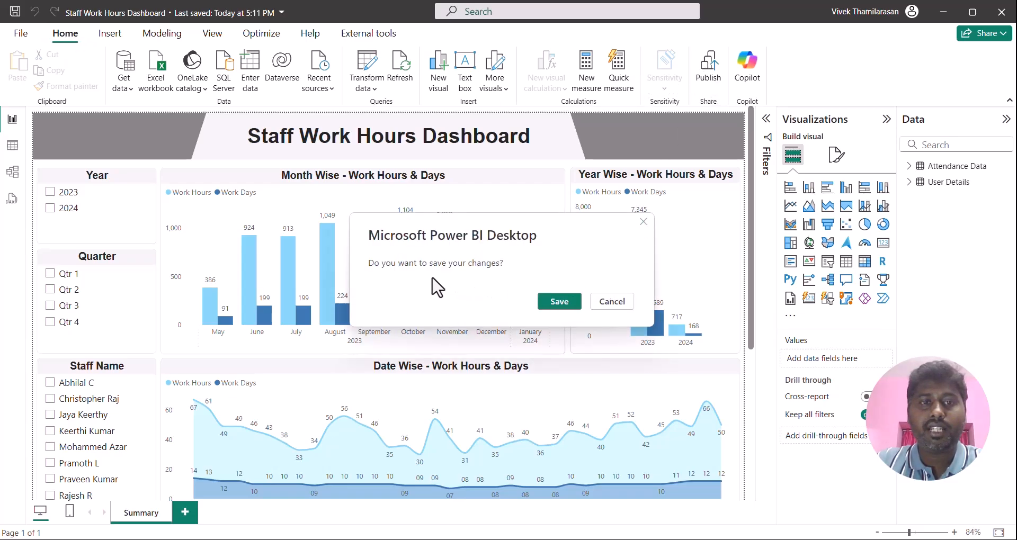
left_click(561, 306)
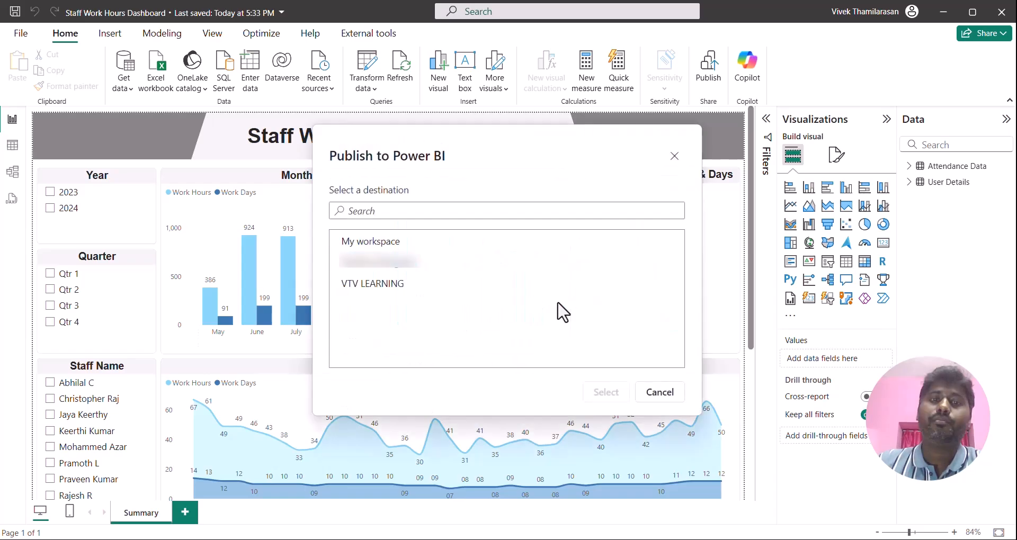
left_click(378, 291)
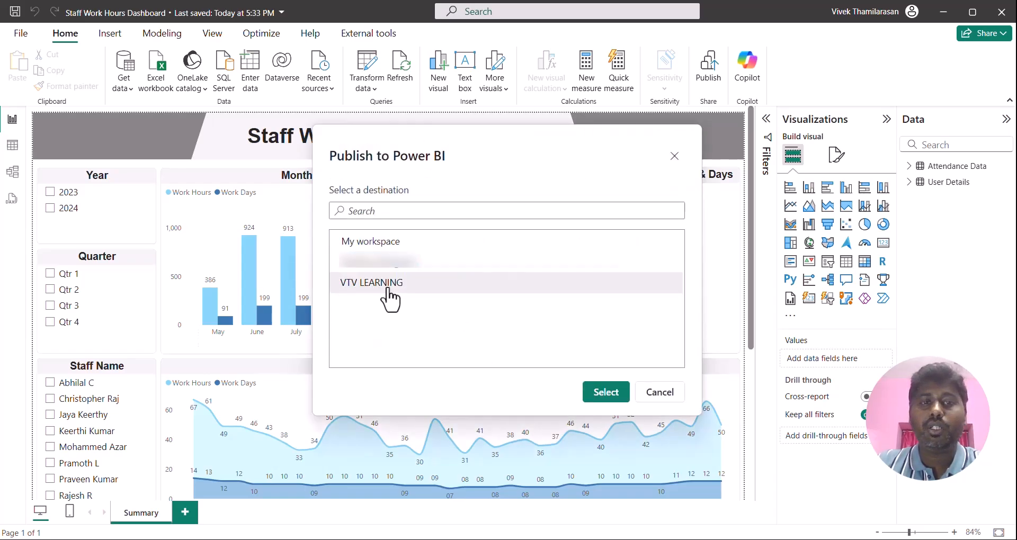
left_click(604, 402)
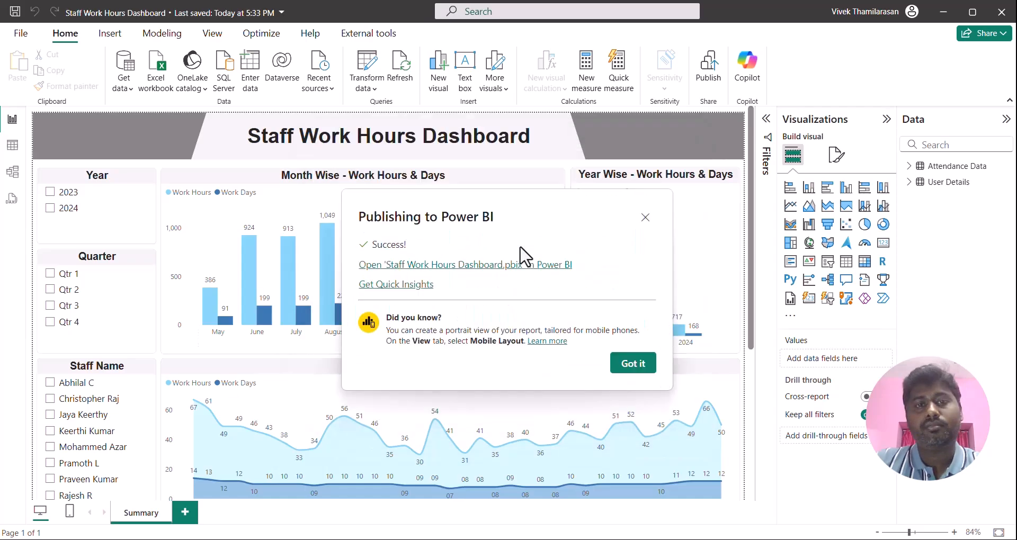
left_click(632, 363)
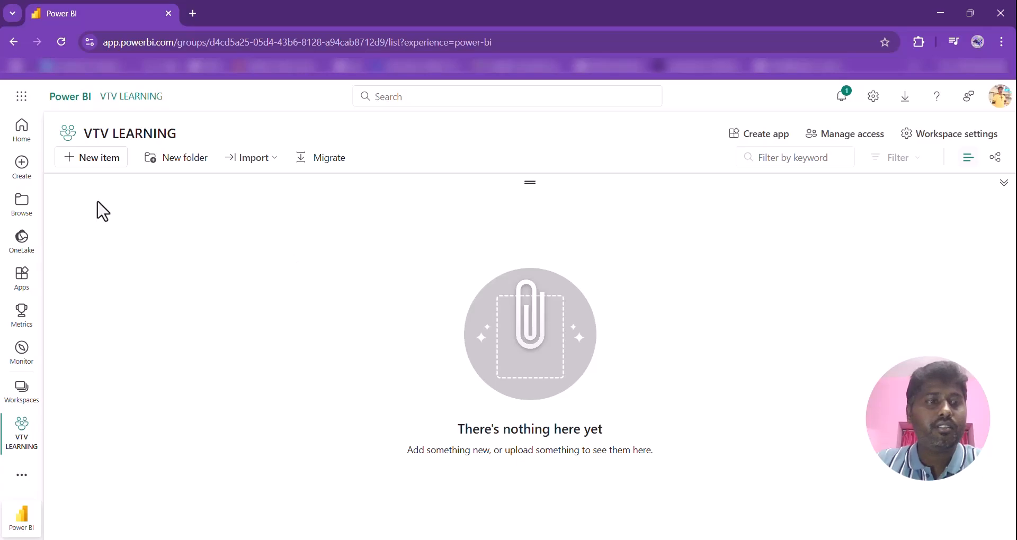
Open the Staff Work Hours Dashboard report in the VTV LEARNING workspace and send its sharing link to a staff member
left_click(30, 454)
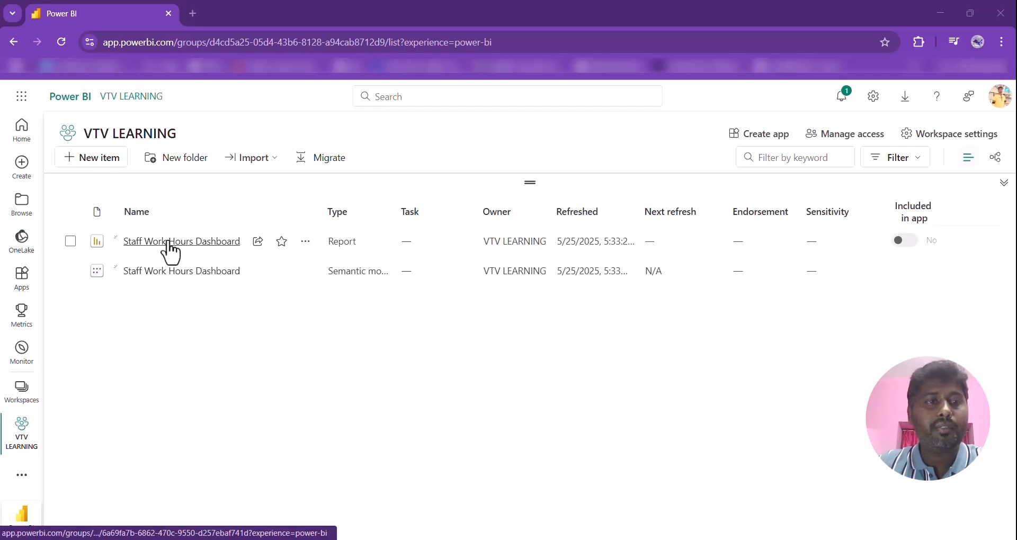
left_click(311, 283)
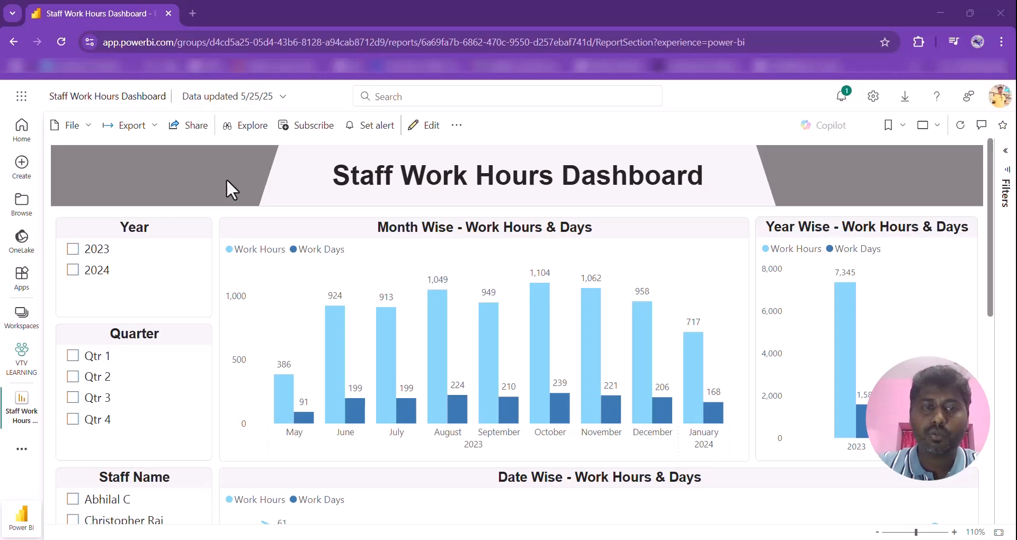
left_click(195, 133)
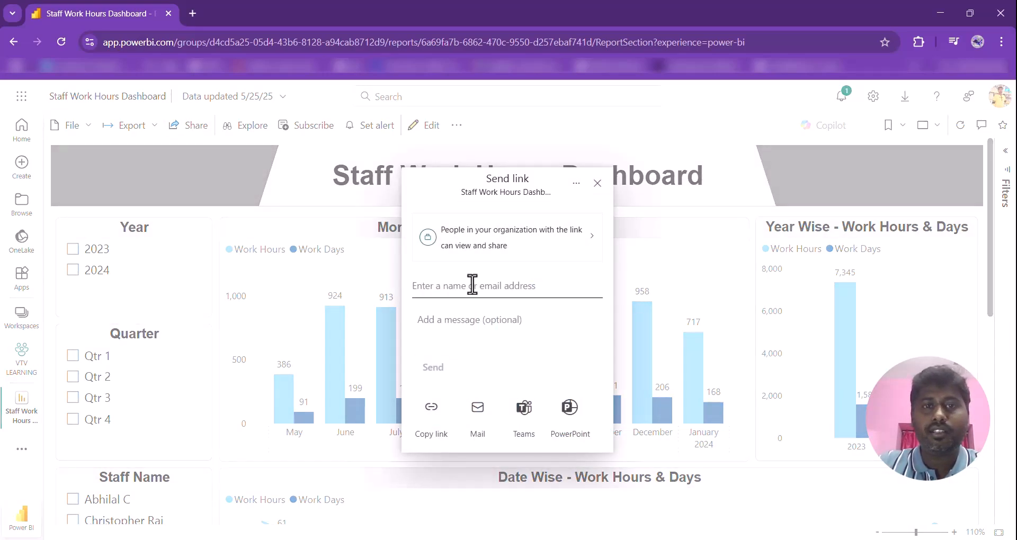
left_click(469, 286)
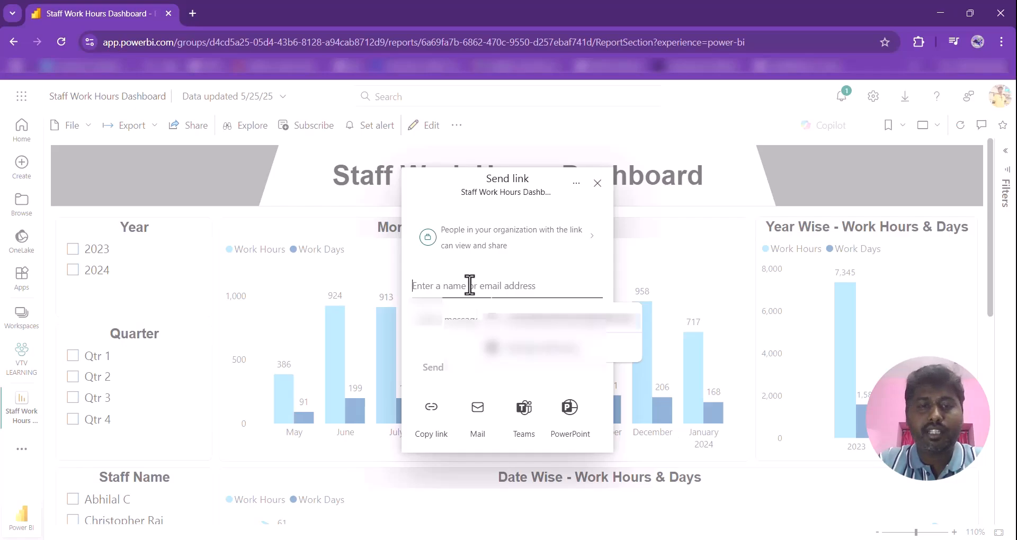
type("sujith")
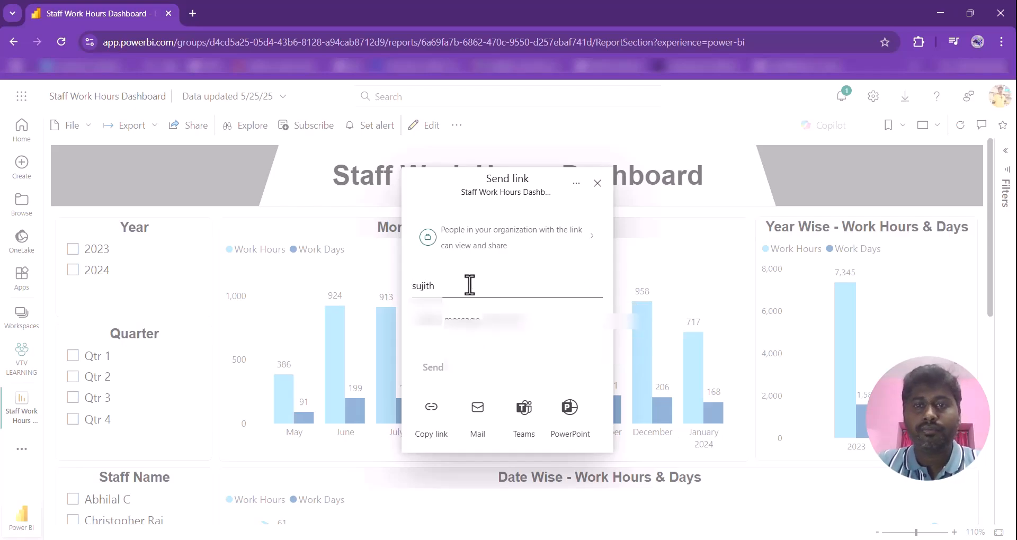
left_click(530, 300)
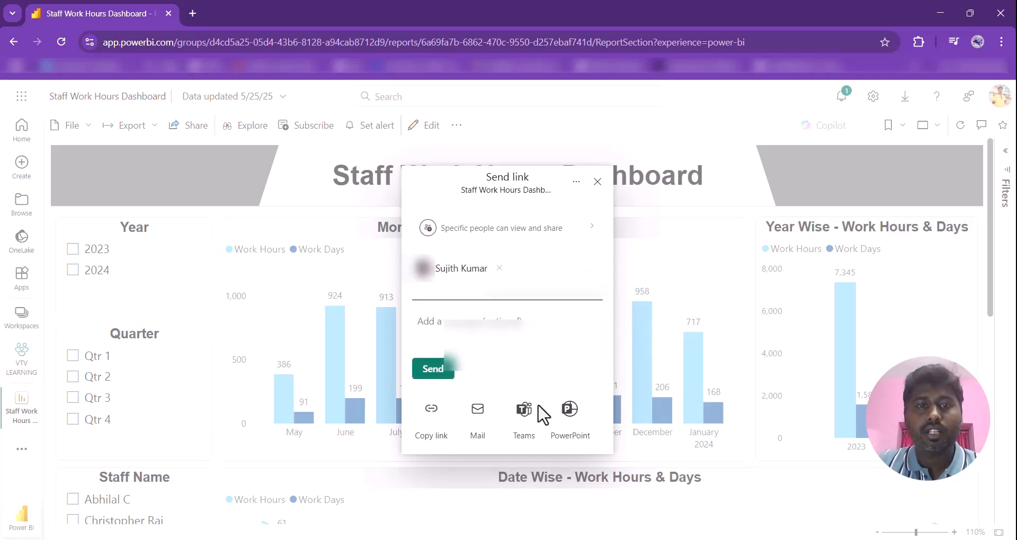
left_click(433, 369)
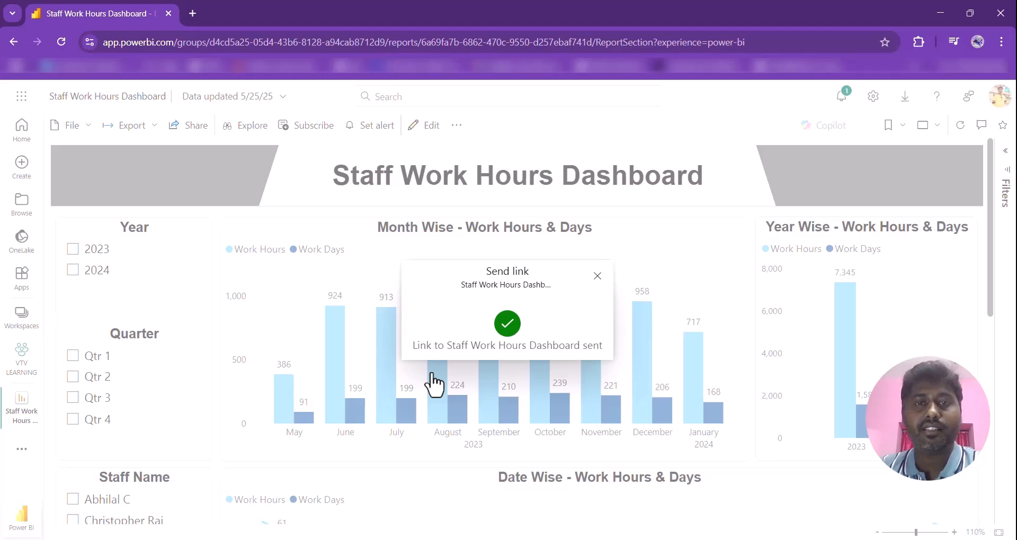
left_click(597, 276)
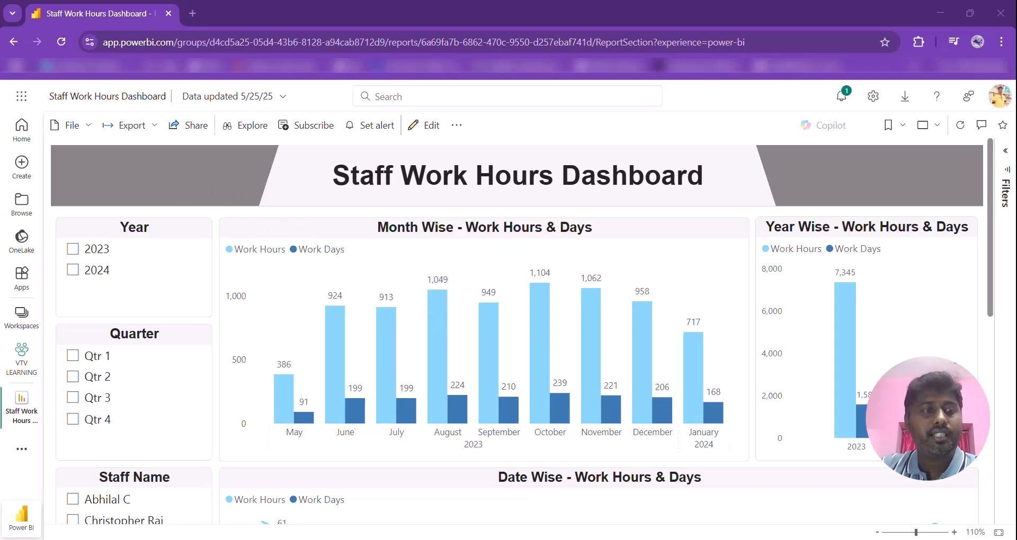
Return to the VTV LEARNING workspace and open the permissions page of the Staff Work Hours Dashboard report
left_click(22, 365)
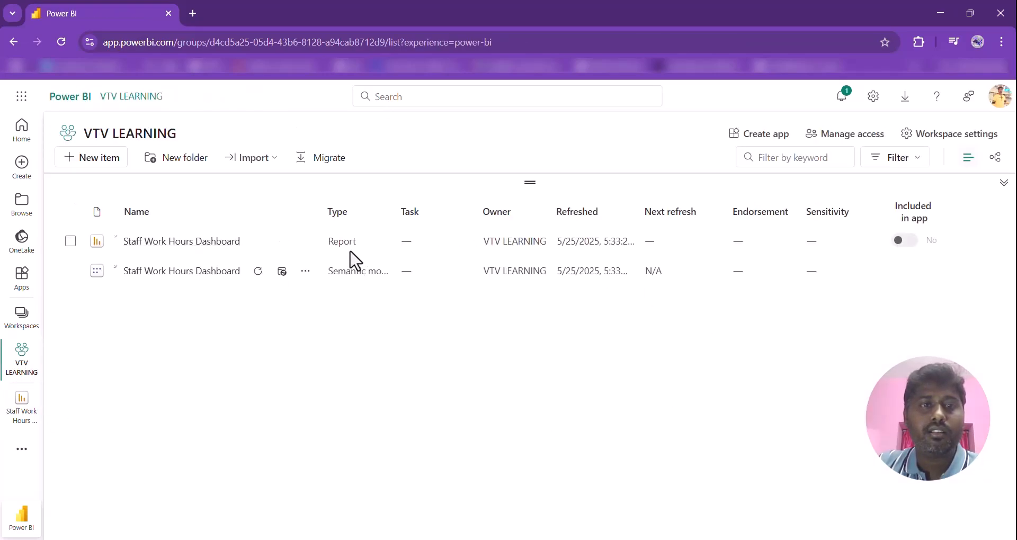
left_click(305, 242)
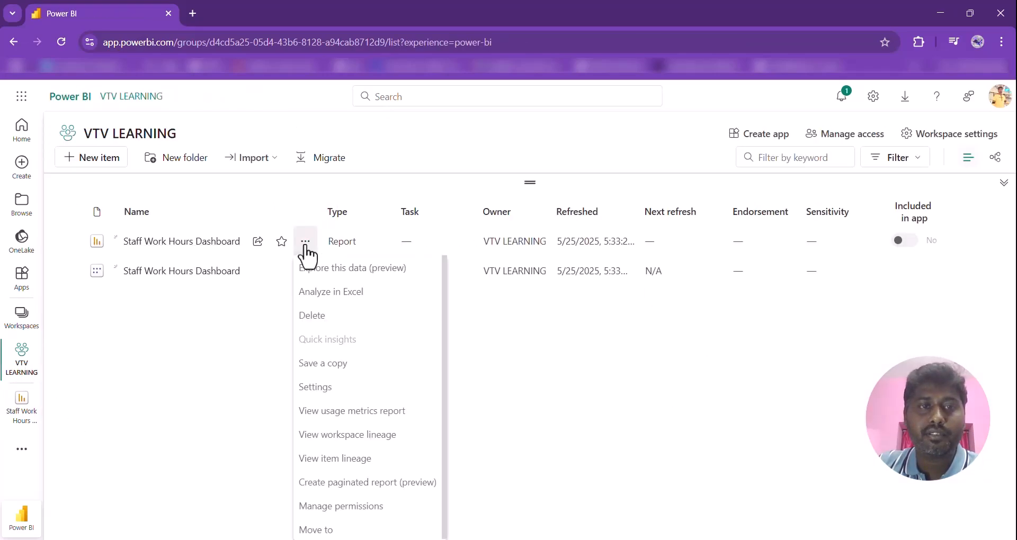
left_click(348, 509)
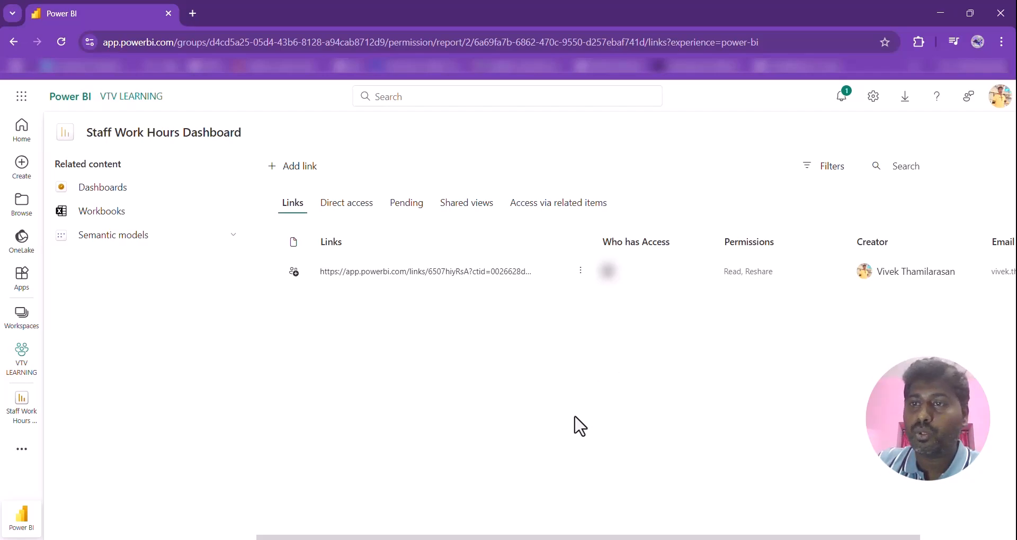
Review the access settings and recipients of the report's shared link, and close them without saving
left_click(580, 272)
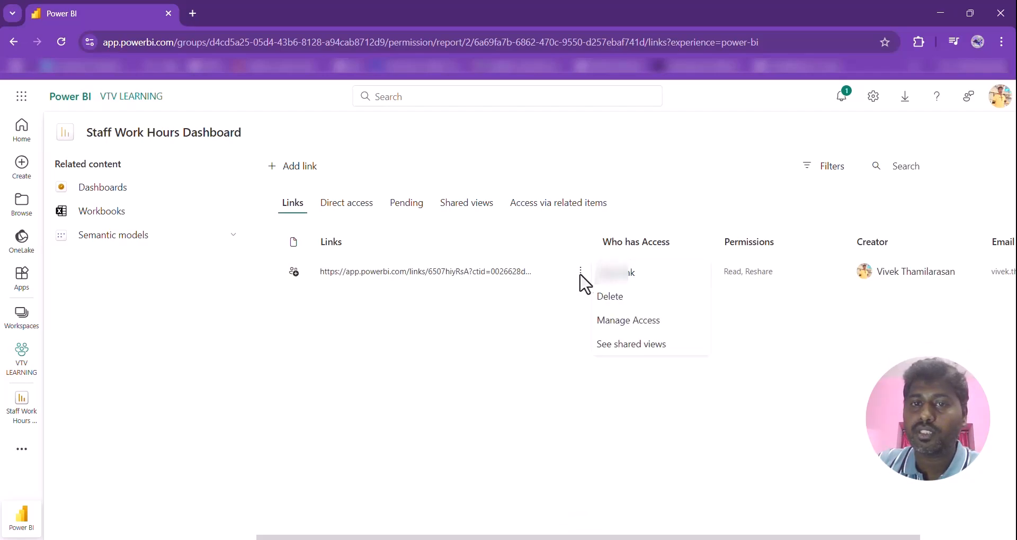
left_click(630, 325)
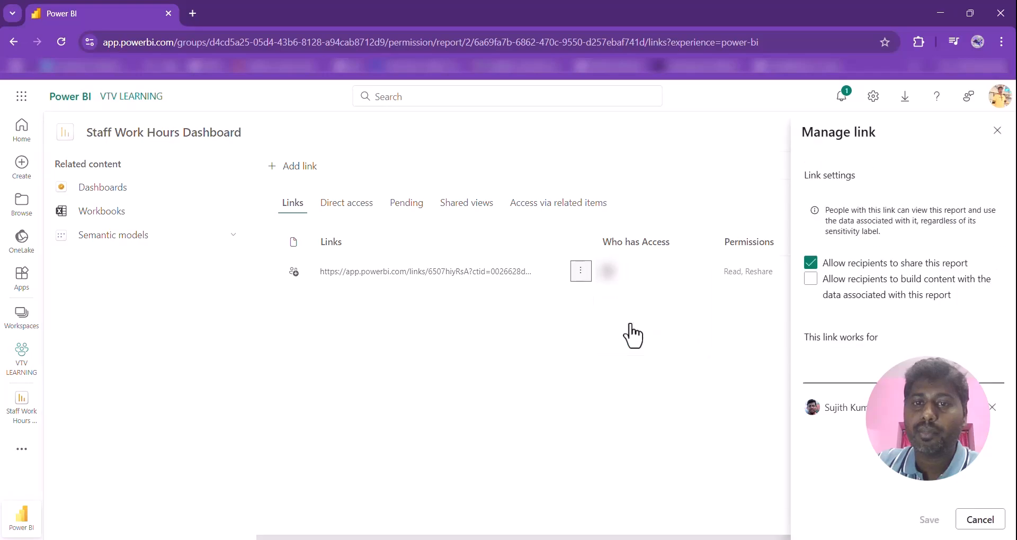
left_click(827, 374)
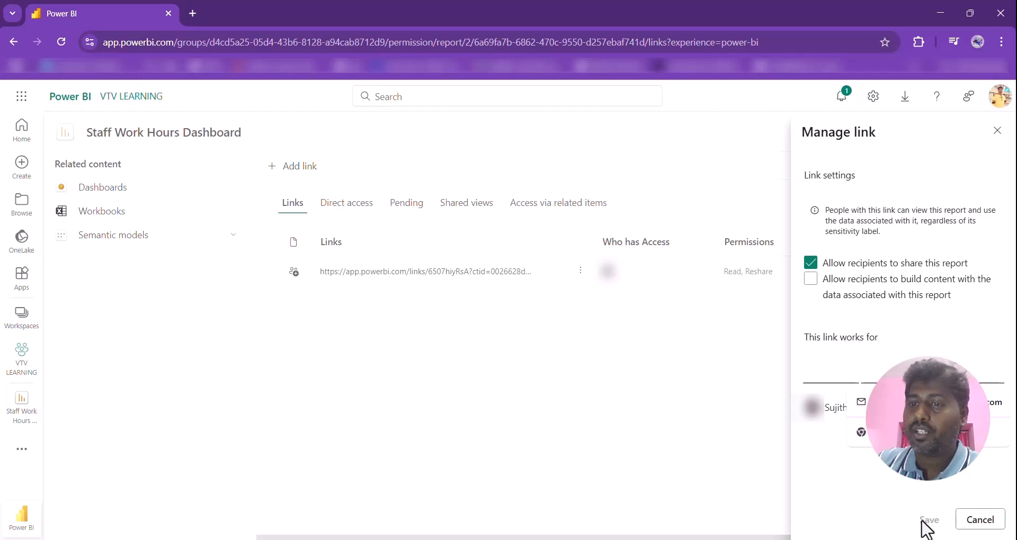
left_click(818, 487)
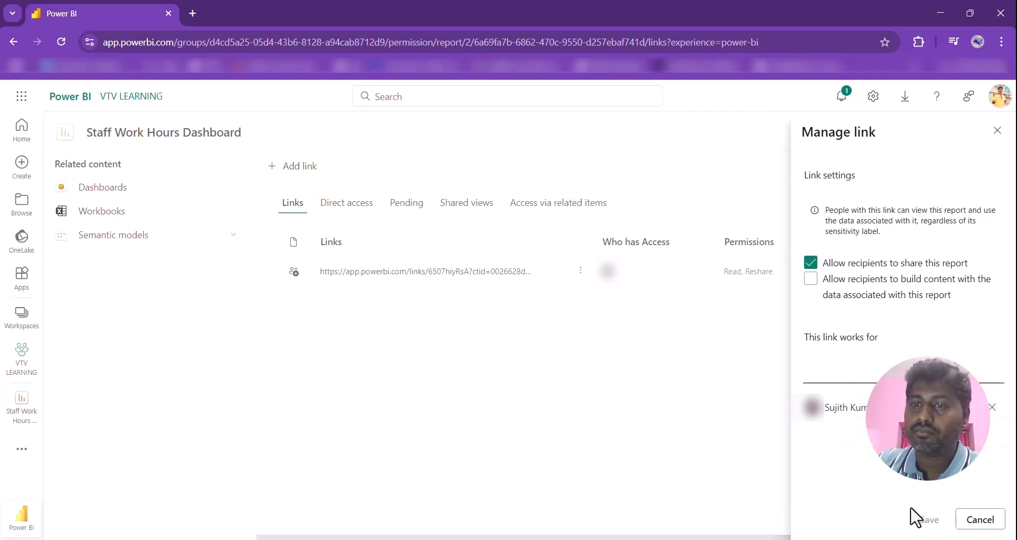
left_click(973, 522)
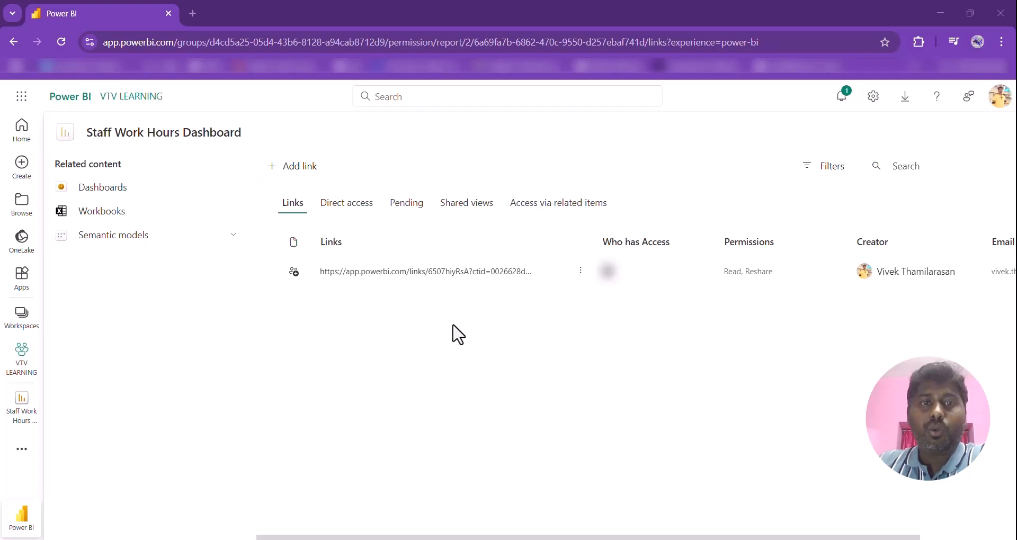